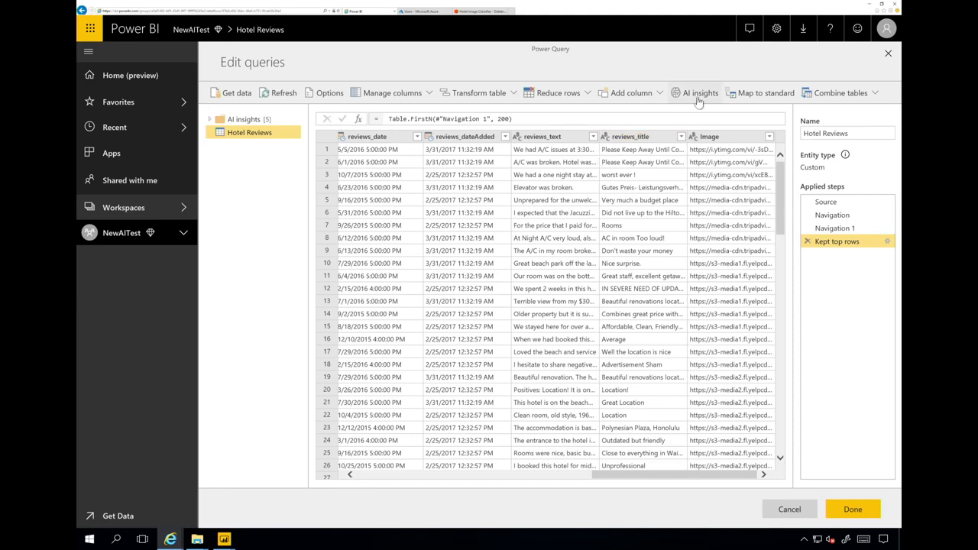
- Choose the CognitiveServices.ScoreSentiment function from AI insights for the Hotel Reviews query, with the reviews_text column as its text input
click(698, 99)
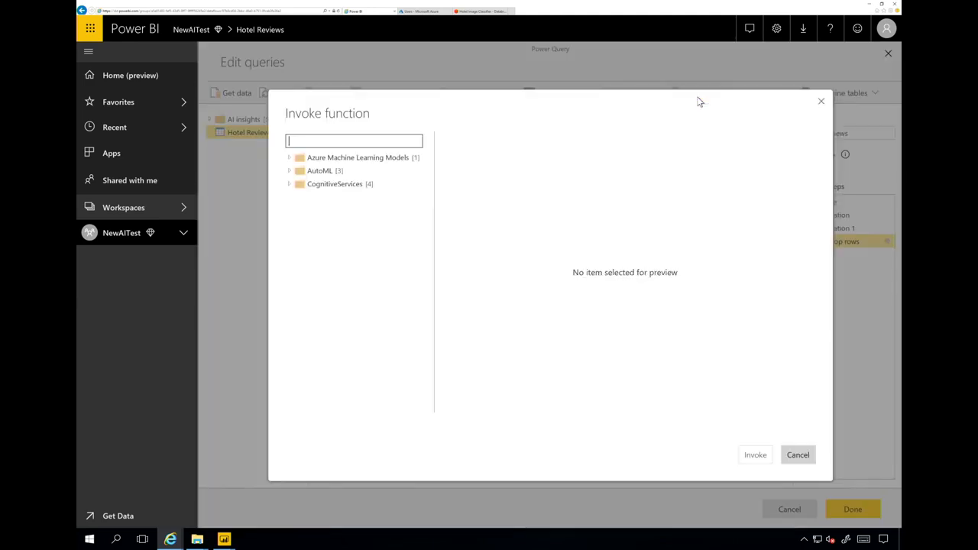
click(291, 186)
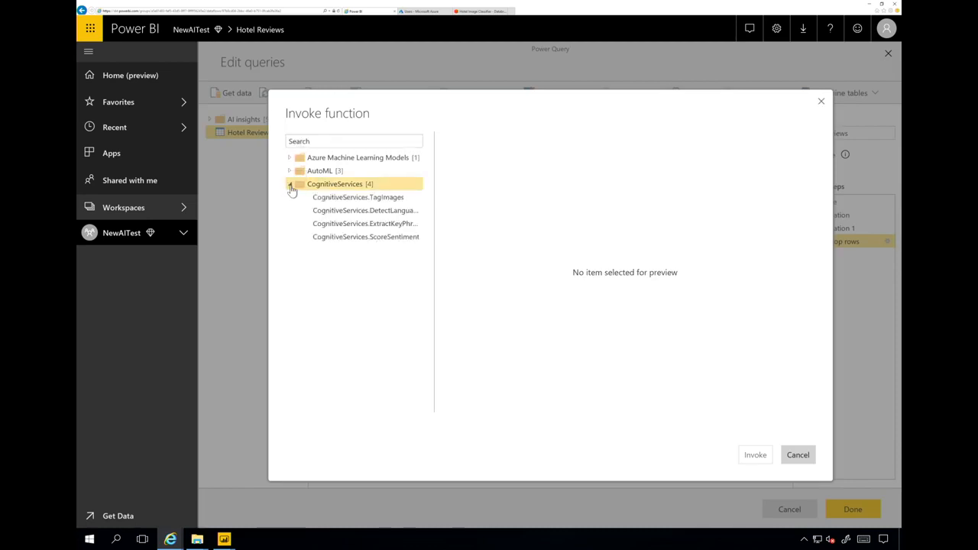
drag(436, 266, 476, 269)
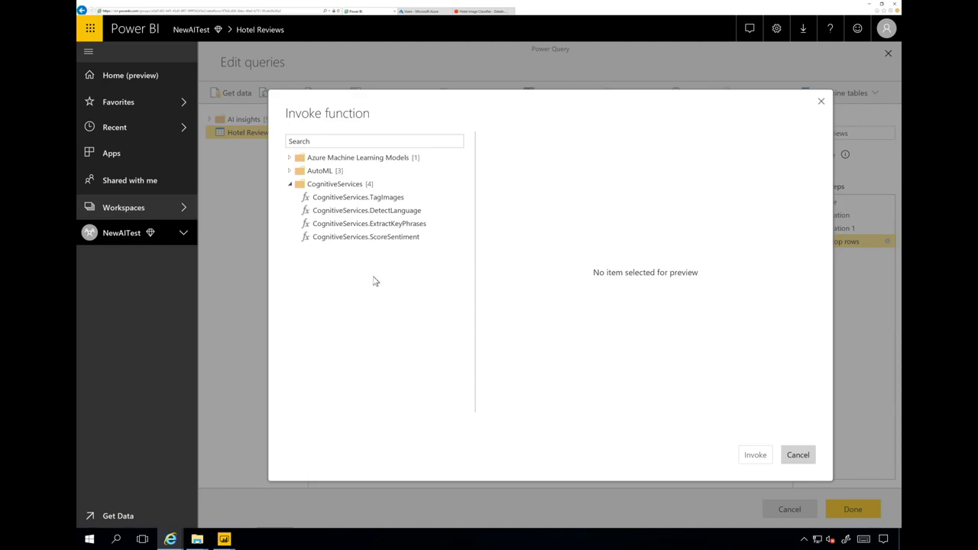
click(399, 240)
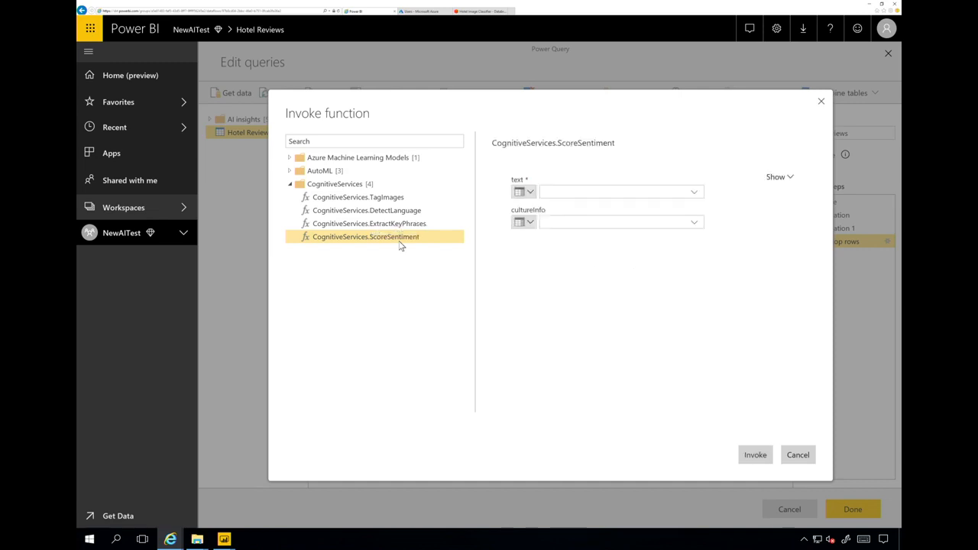
click(529, 195)
click(600, 198)
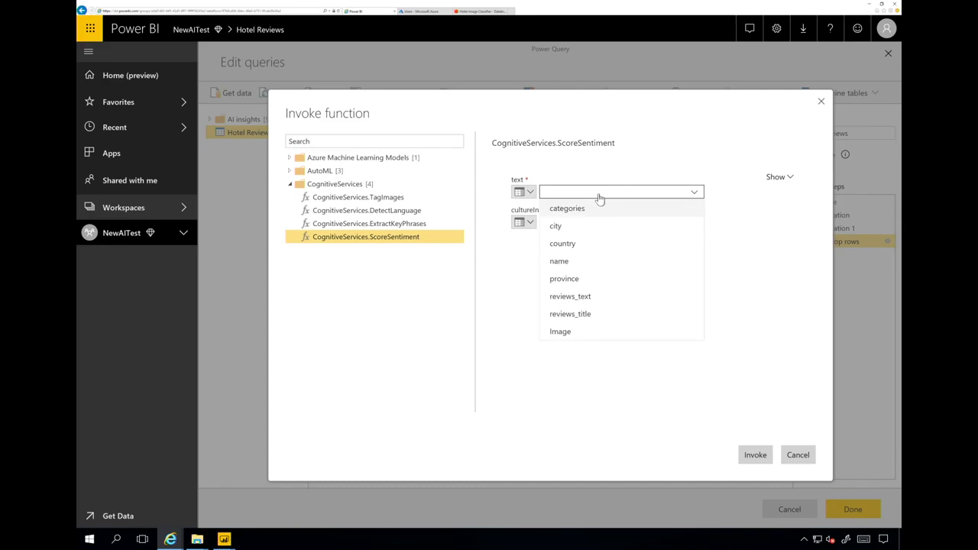
click(591, 300)
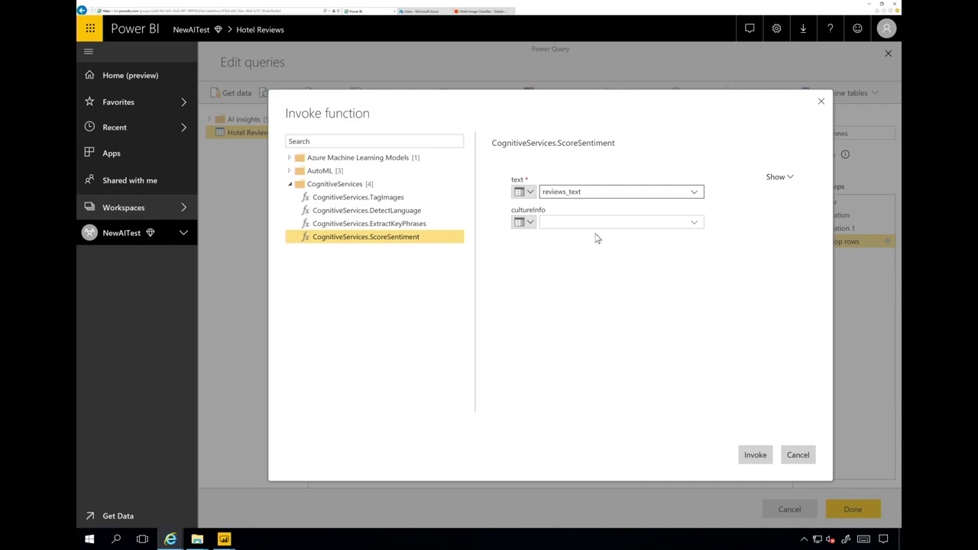
- Set cultureInfo to the text value en, invoke the sentiment function and bring the new score column into view
click(523, 227)
click(524, 243)
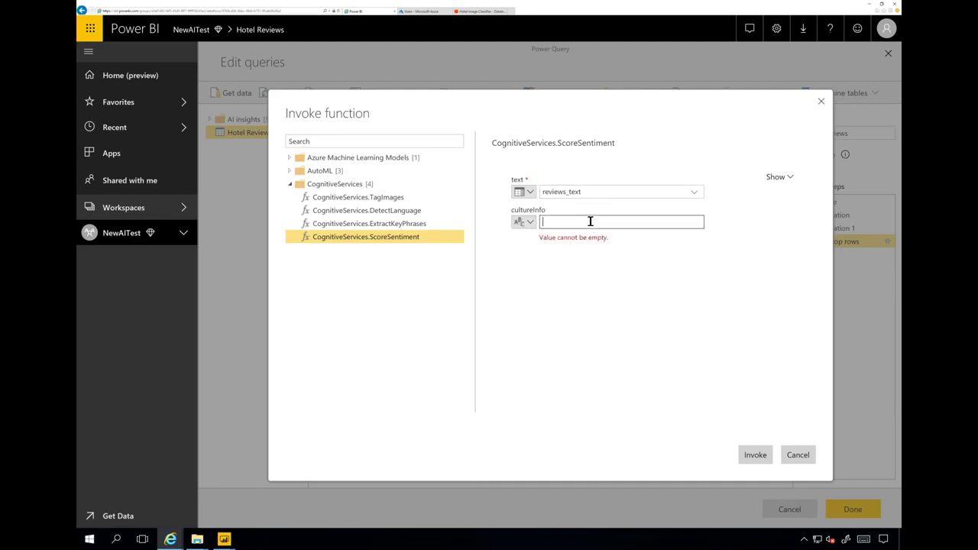
text(en)
click(756, 456)
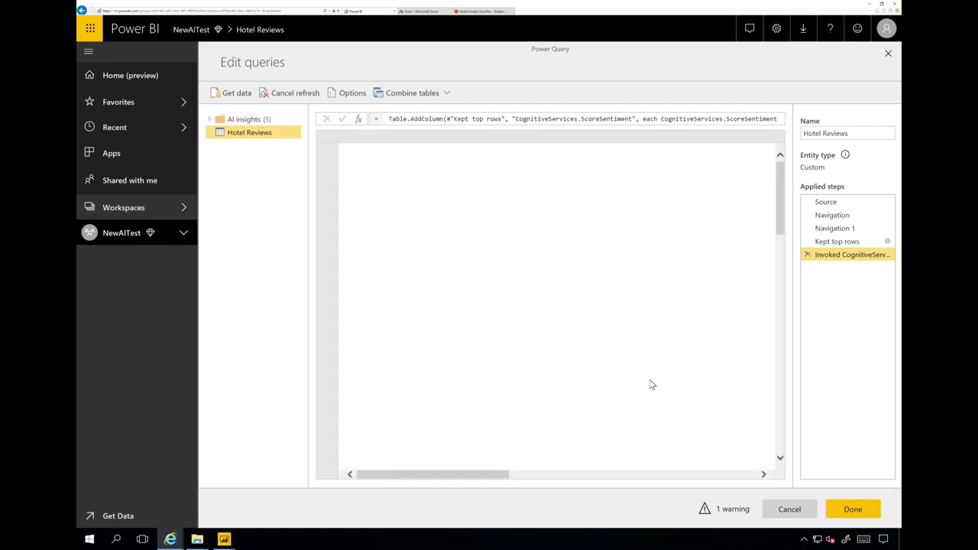
drag(457, 479, 754, 481)
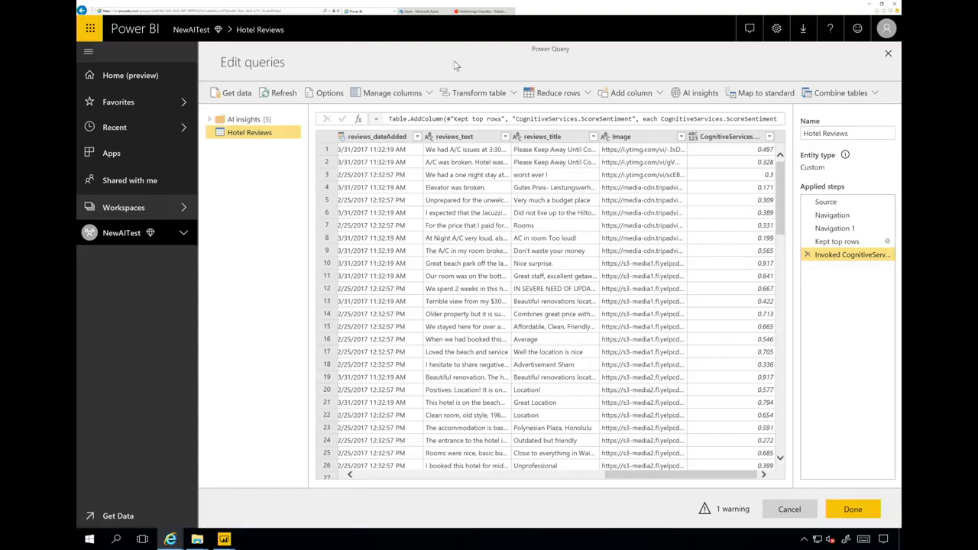
- Review the Hotel Image Classifier notebook code in Azure Databricks and the HotelImageClassifier access control page in the Azure portal
click(472, 11)
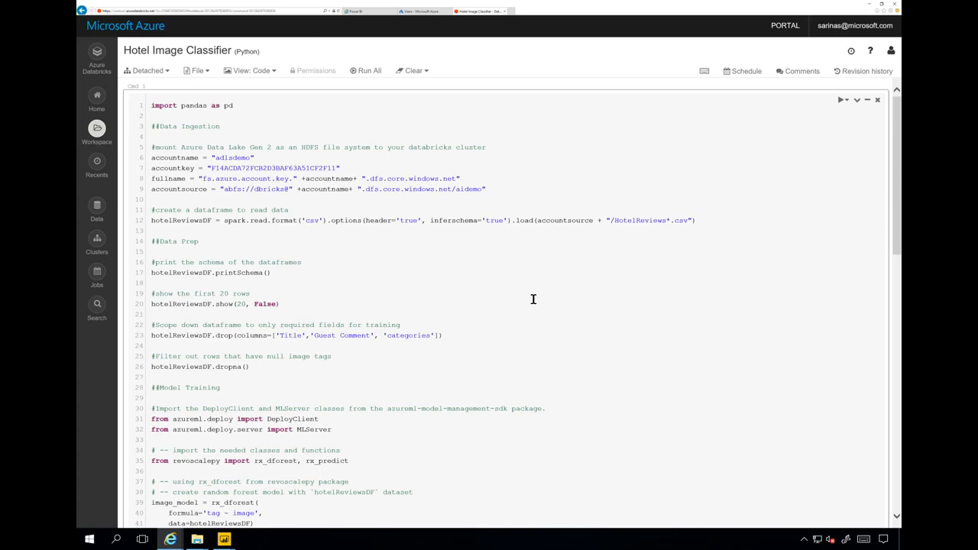
scroll(533, 299, down, 5)
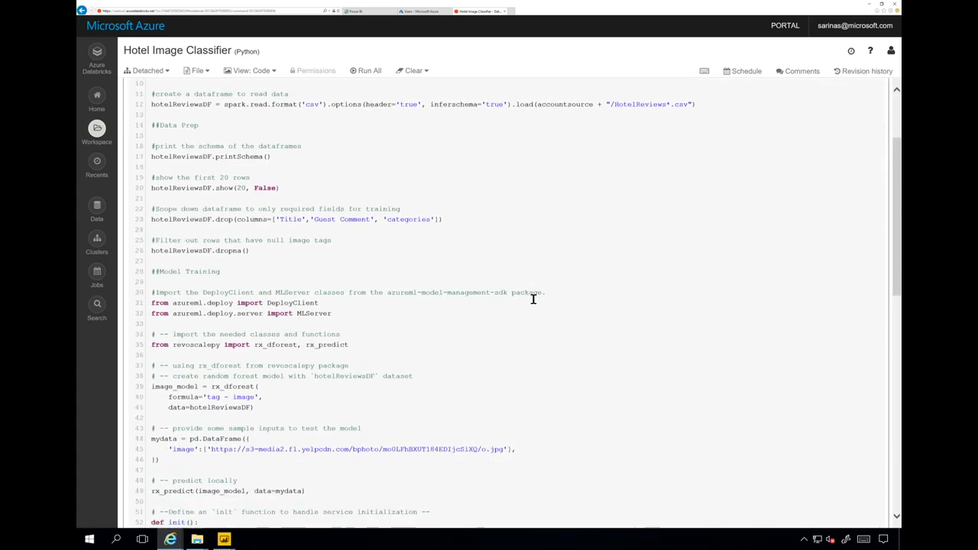
scroll(534, 299, down, 2)
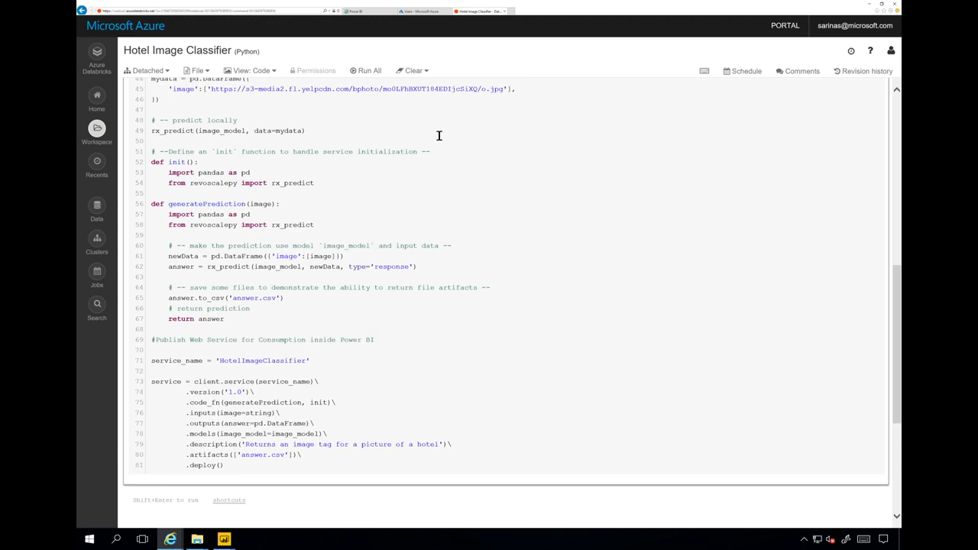
click(418, 14)
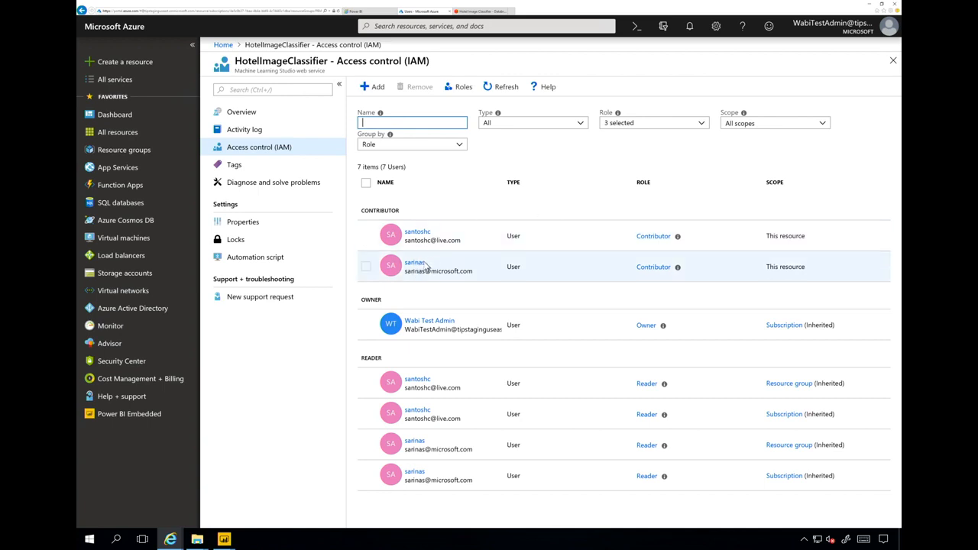
- Return to the Power BI query editor and invoke AzureML.HotelImageClassifier from AI insights with the Image column as Hotel Image
click(363, 11)
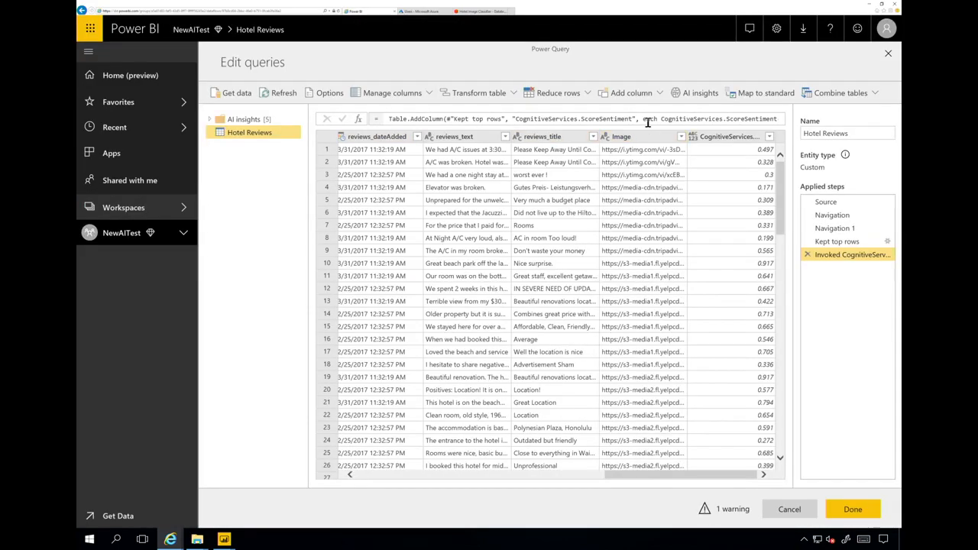
click(697, 94)
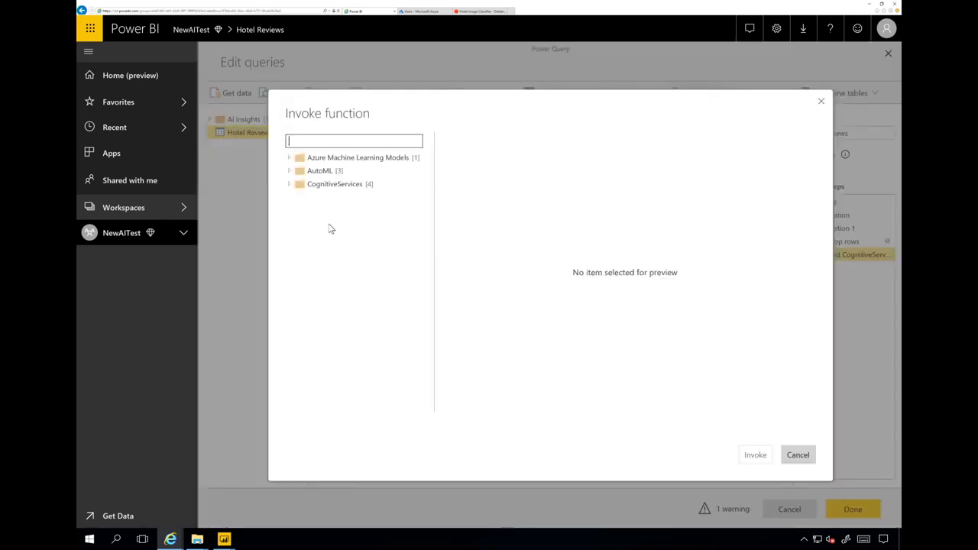
click(290, 159)
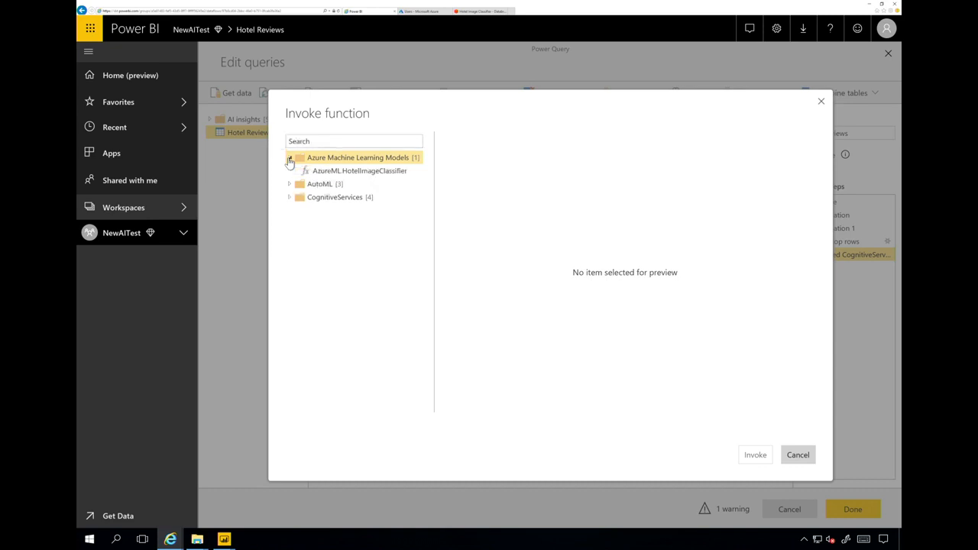
click(360, 175)
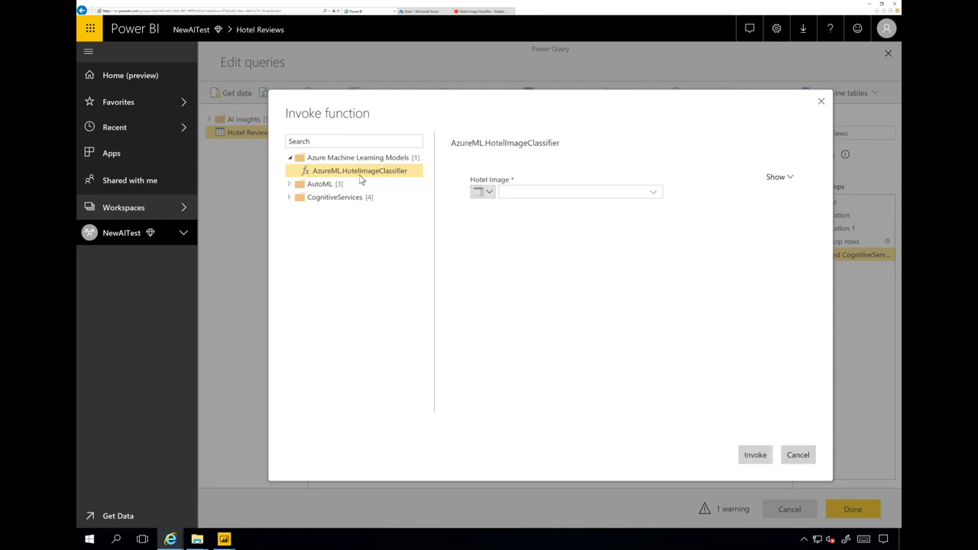
click(579, 199)
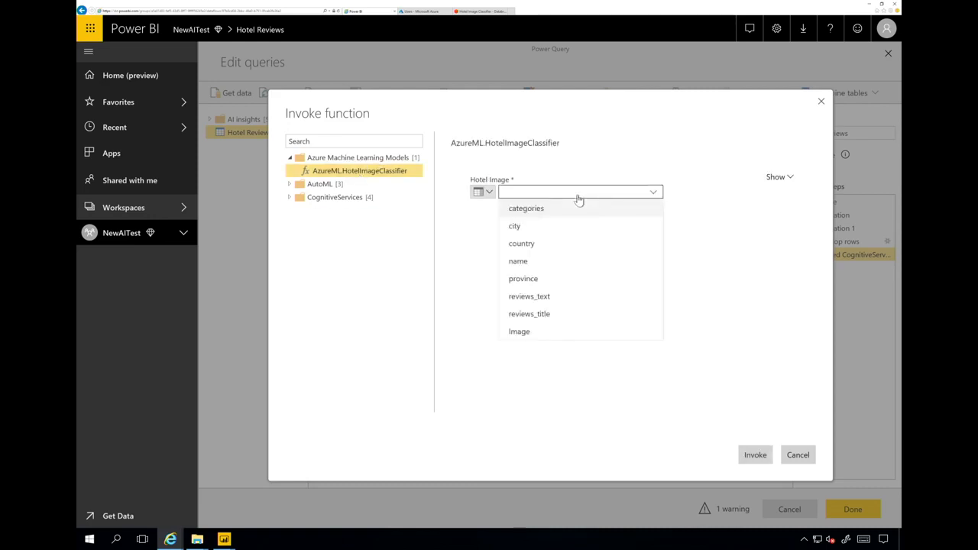
click(556, 333)
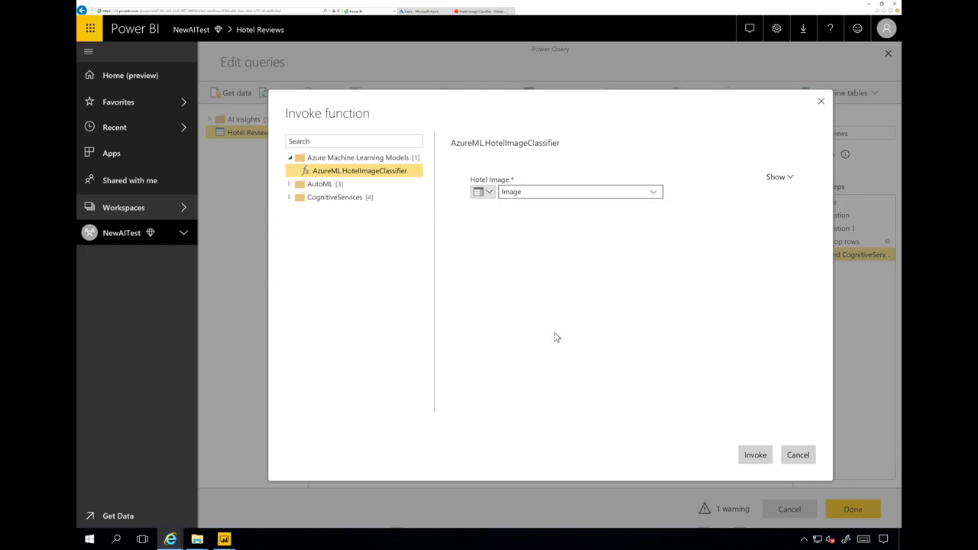
click(755, 456)
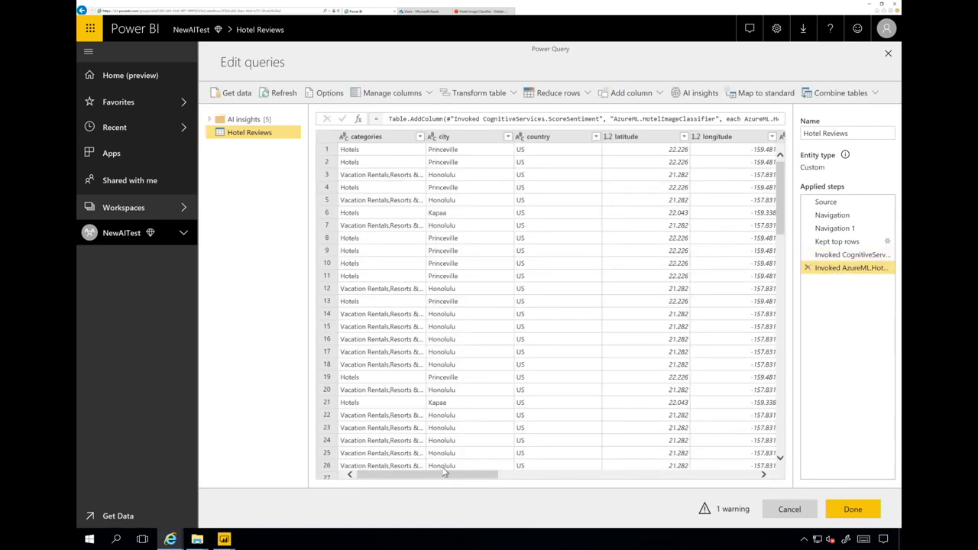
drag(446, 477, 759, 475)
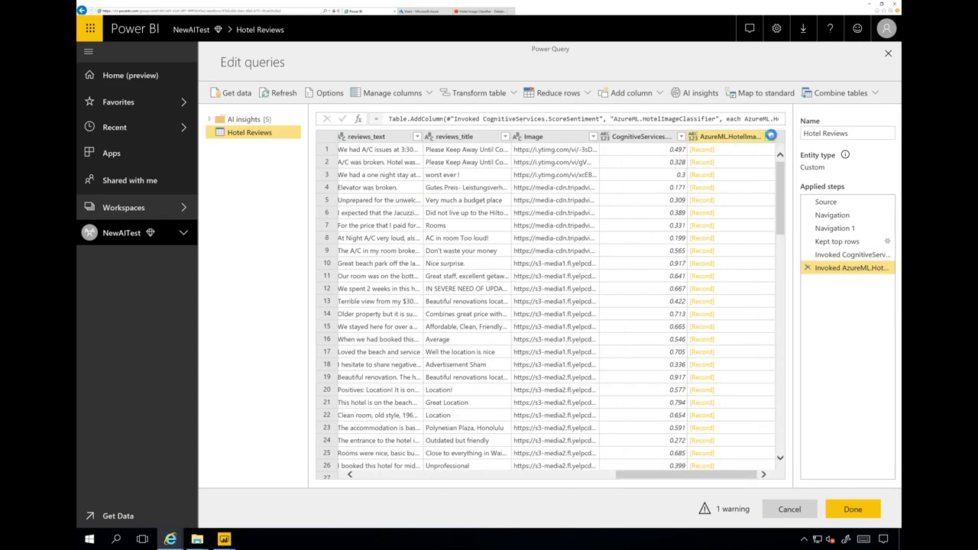
- Expand the HotelImageClassifier record column into ImageTag without using the original column name as prefix
click(771, 135)
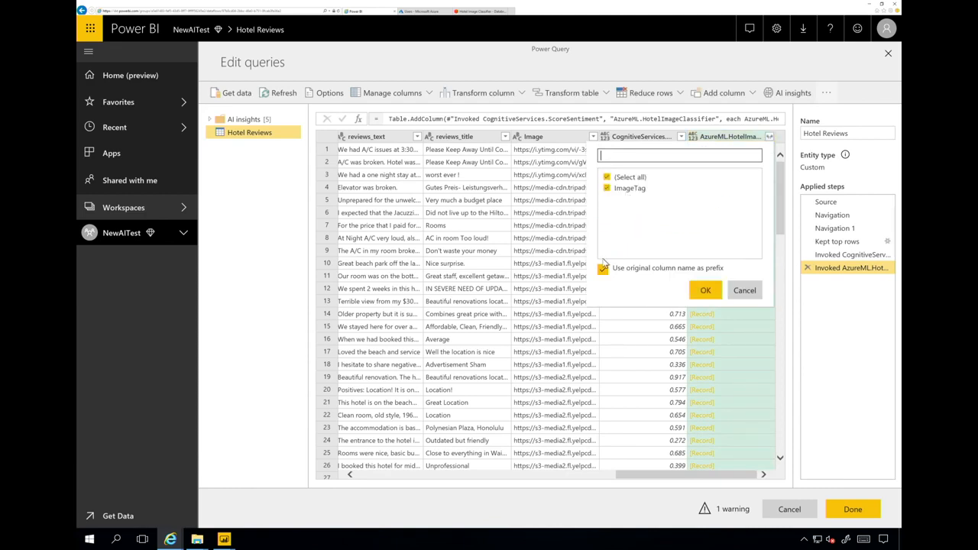
click(603, 272)
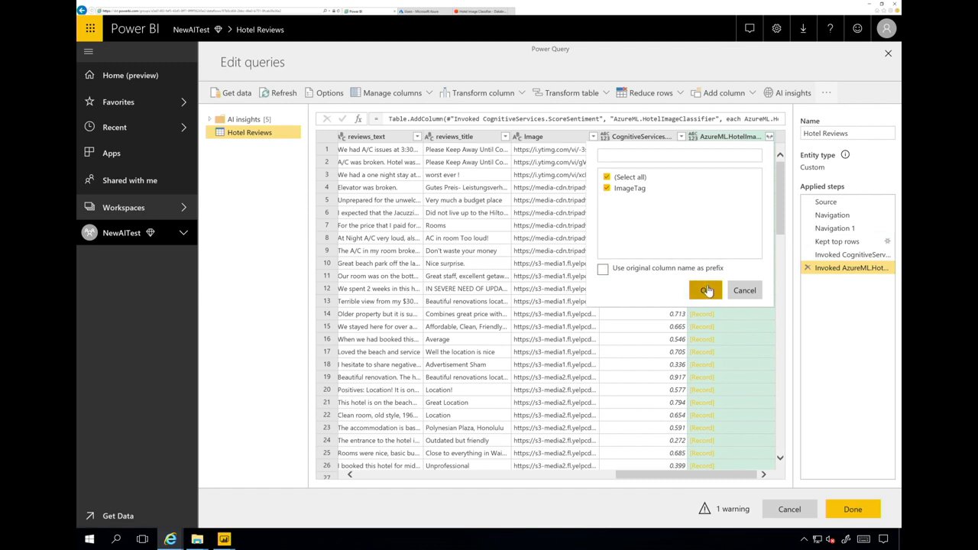
click(707, 291)
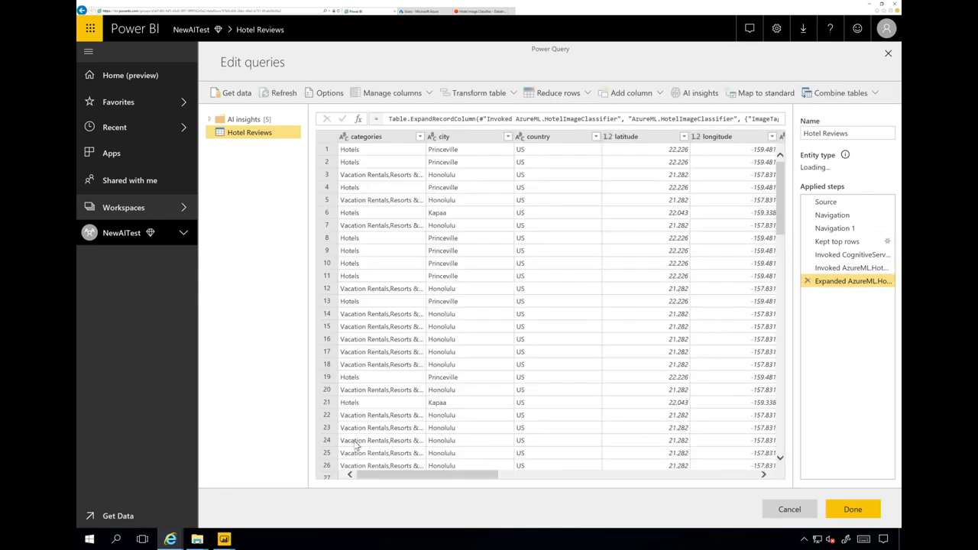
drag(417, 475, 740, 482)
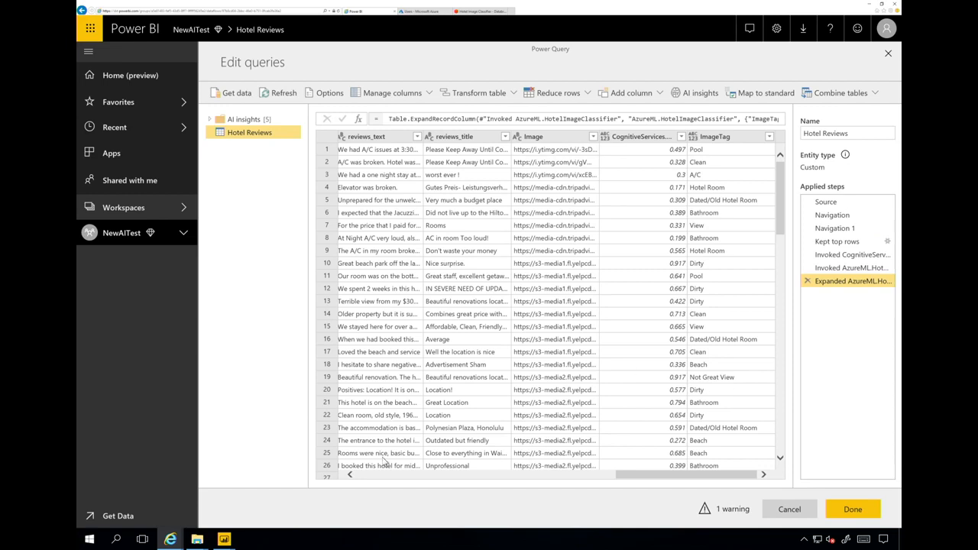
- Switch to the Hotel Review Analysis Demo report in Power BI Desktop and build a stacked bar chart of Sentiment Score by name beside the map
mouse_move(224, 542)
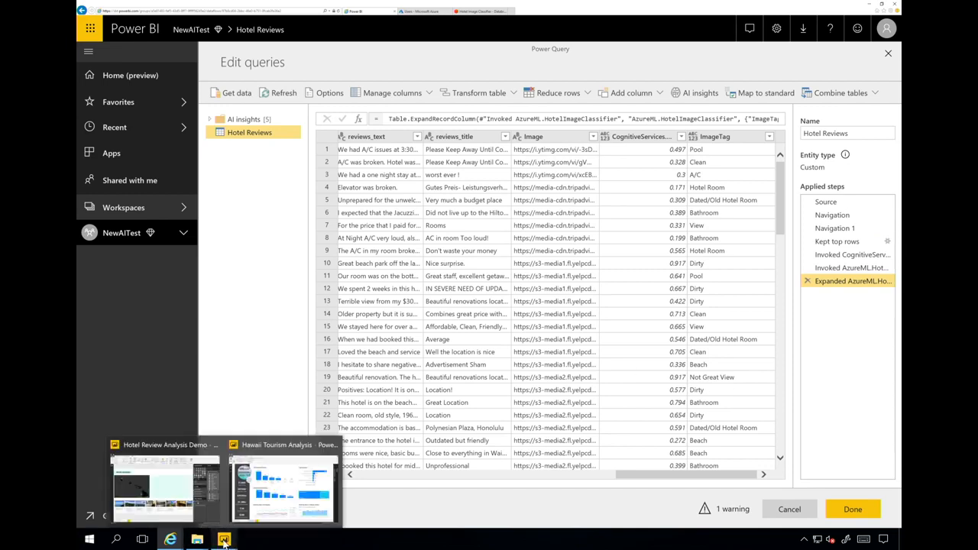
click(189, 490)
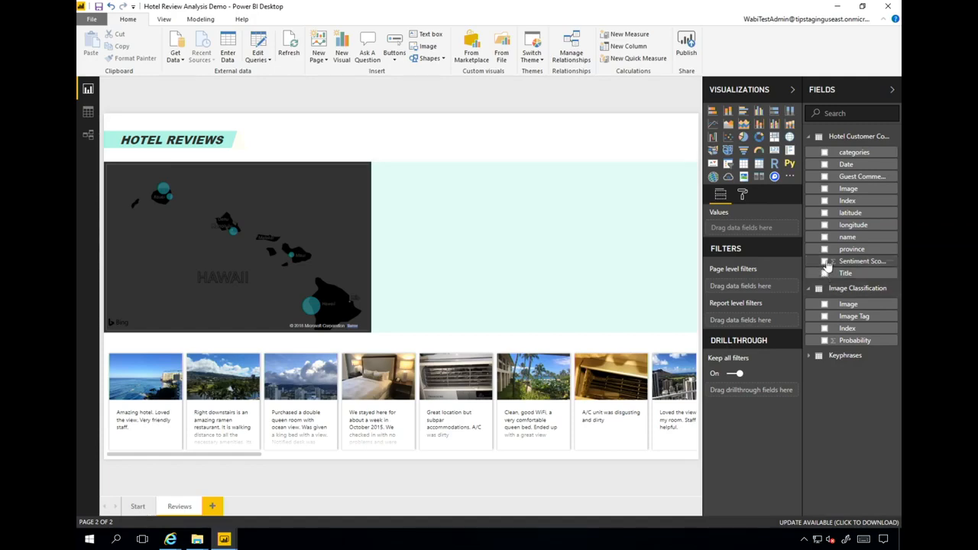
click(825, 261)
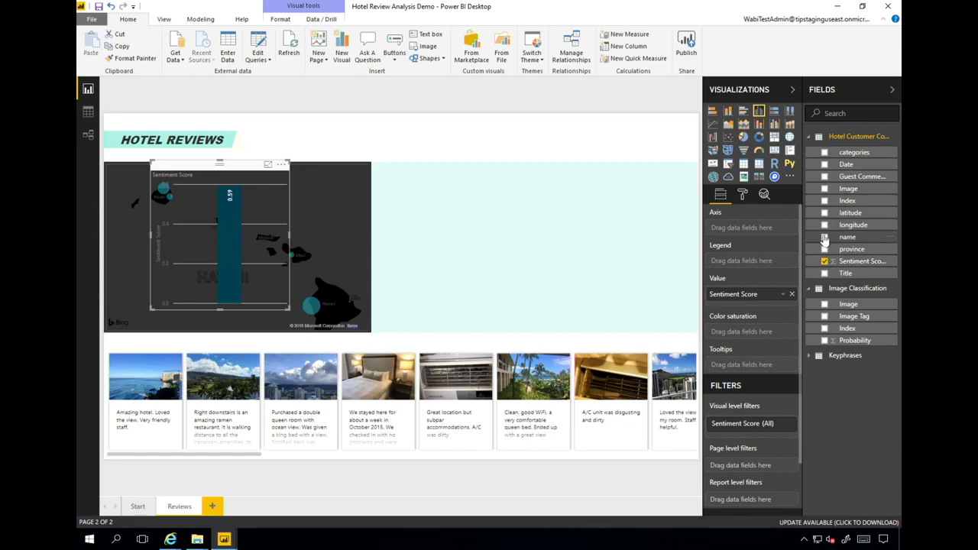
click(824, 238)
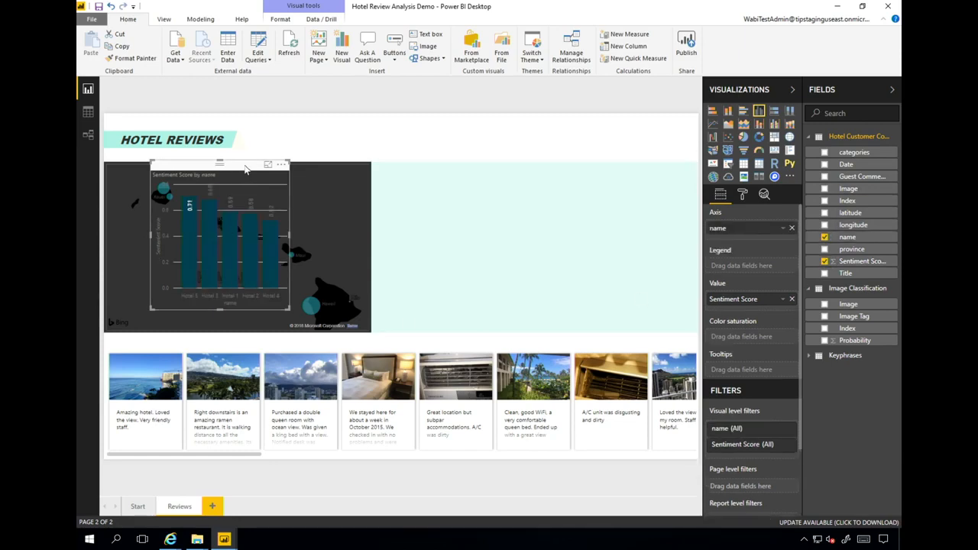
drag(268, 168, 483, 185)
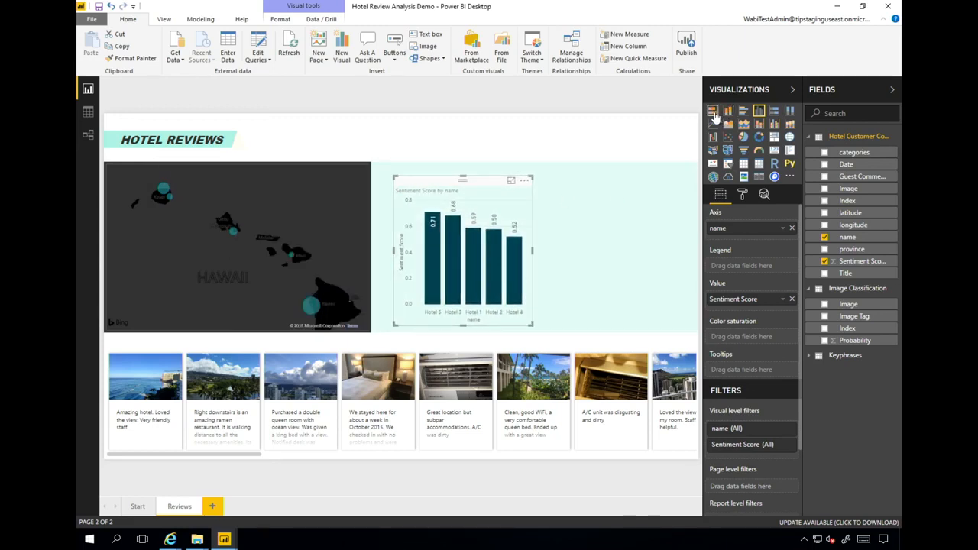
click(714, 113)
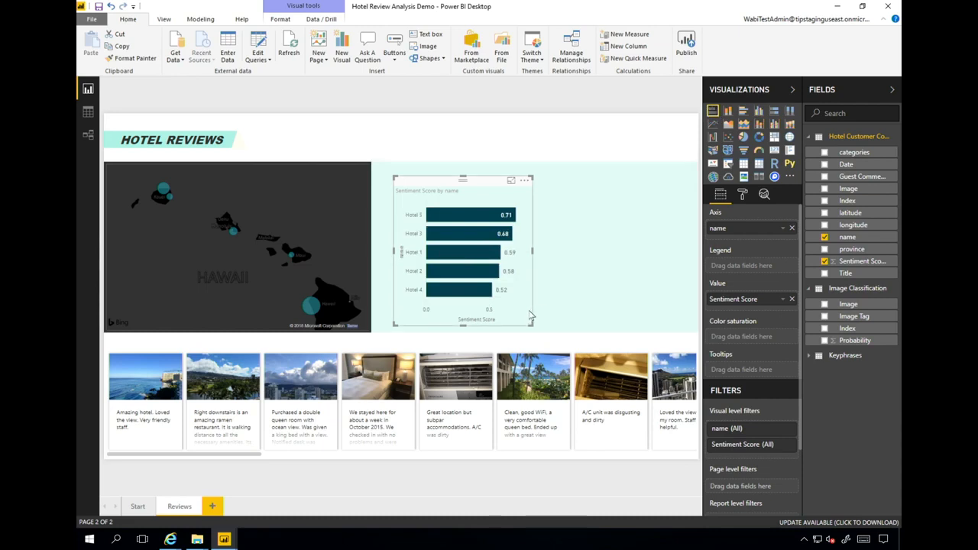
- Cross-filter the Reviews page by the Hotel 5 bar, clear that filter and deselect the chart
mouse_move(475, 222)
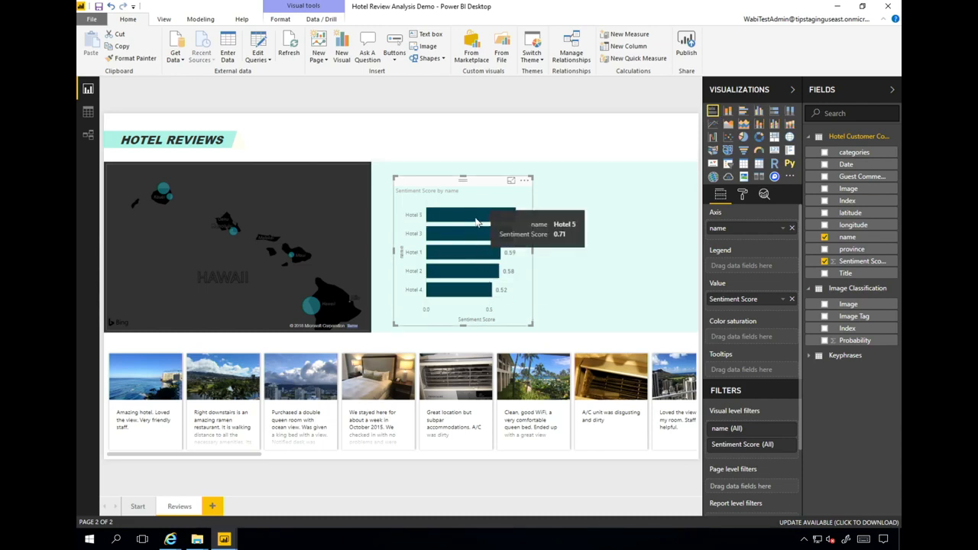
click(476, 221)
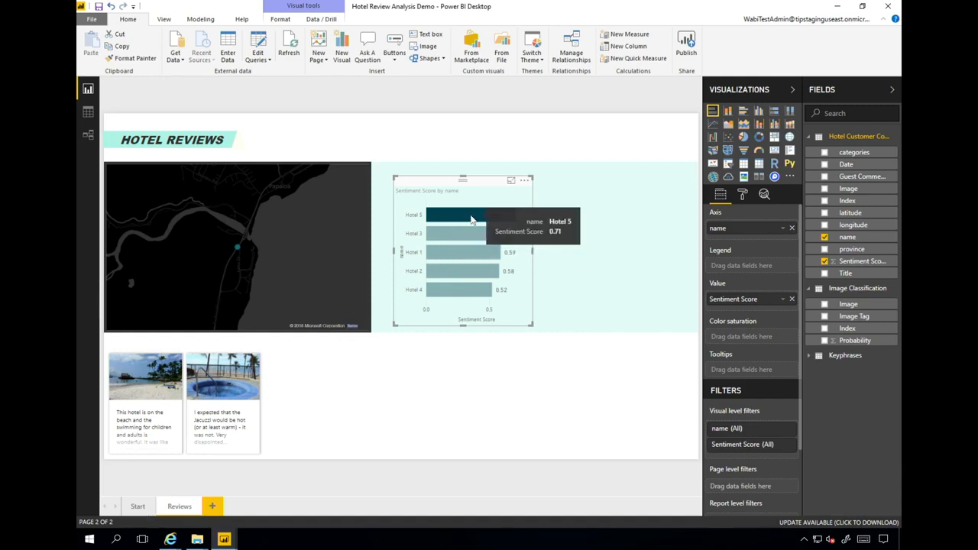
click(472, 220)
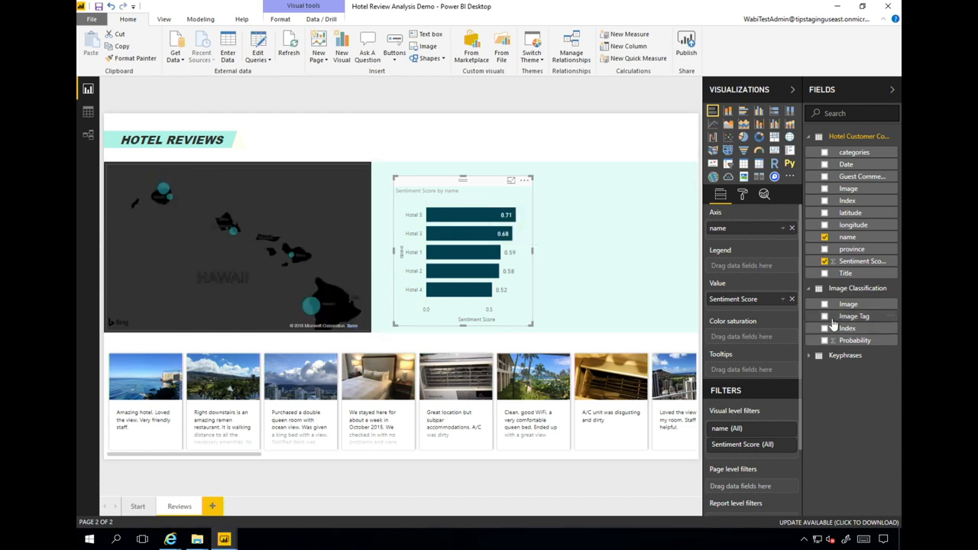
click(631, 145)
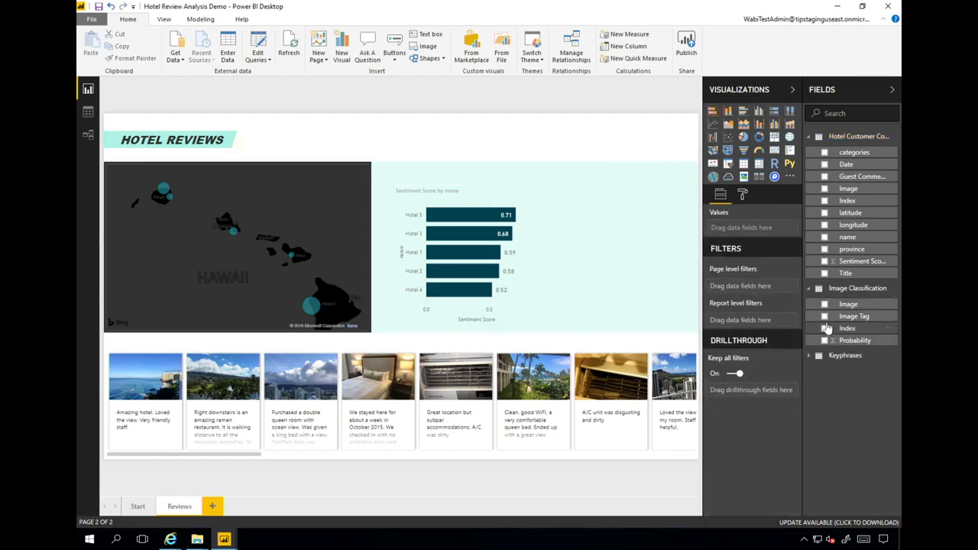
- Build a stacked bar chart of Sentiment Score by Image Tag, place it beside the Sentiment Score by name chart and enlarge it upward
click(824, 318)
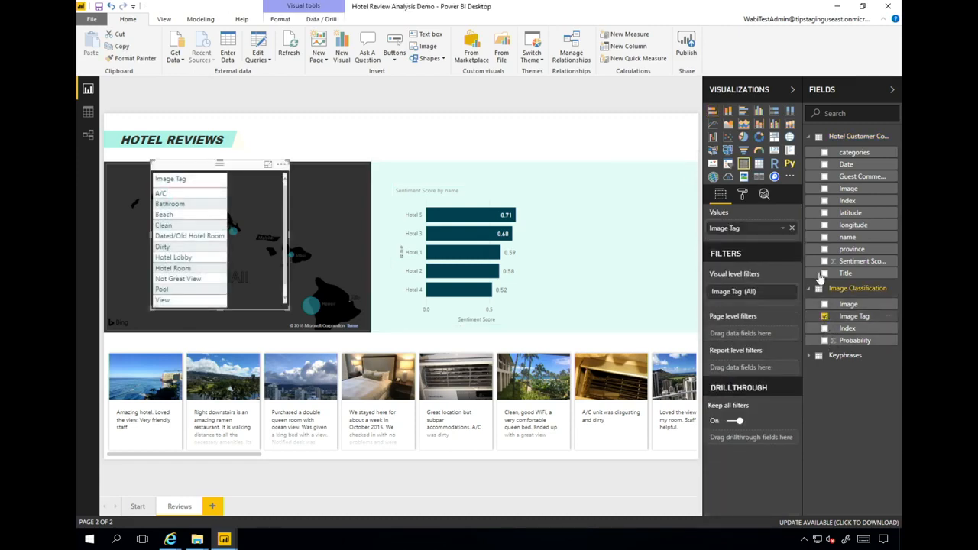
click(825, 261)
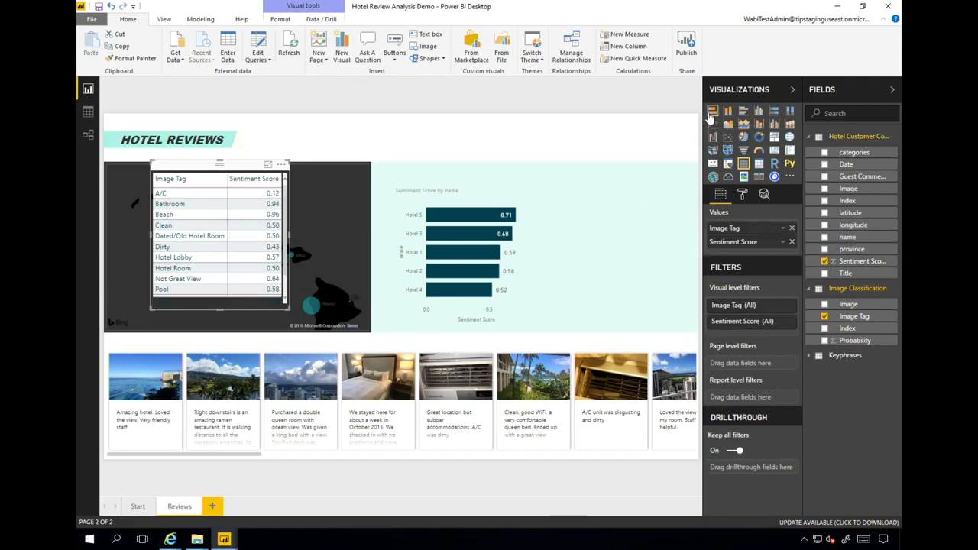
click(713, 112)
drag(234, 170, 632, 185)
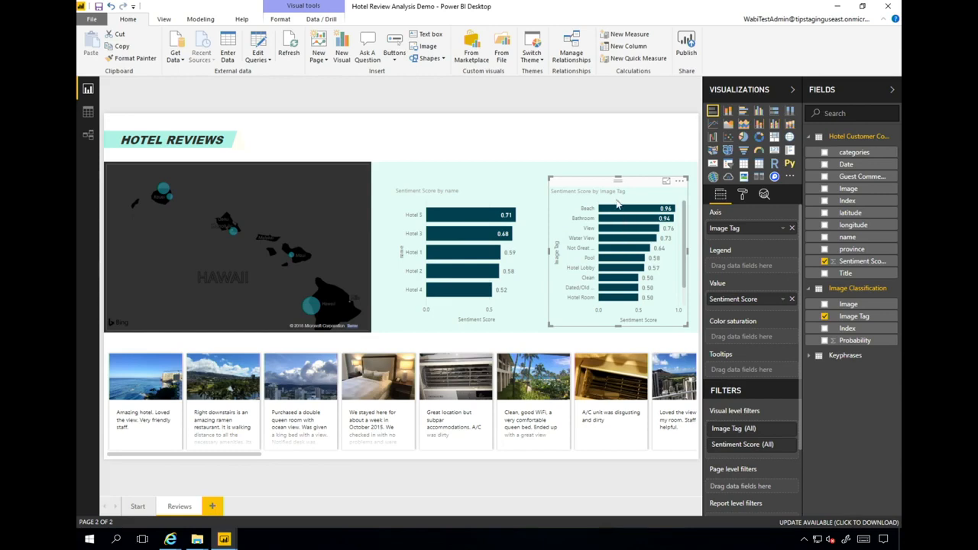
drag(618, 177, 617, 166)
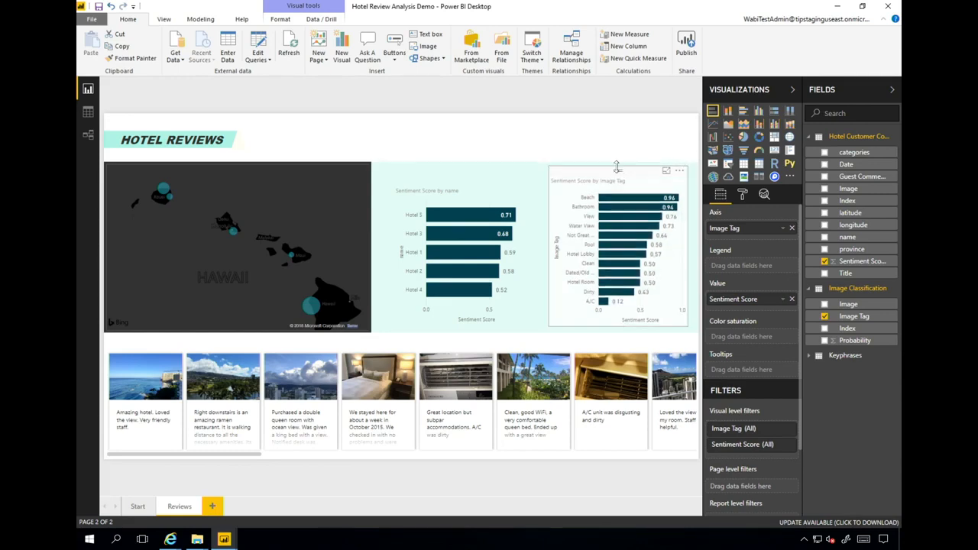
- Cross-filter the Reviews page by the Beach image tag and by the A/C image tag to compare the related reviews
click(621, 200)
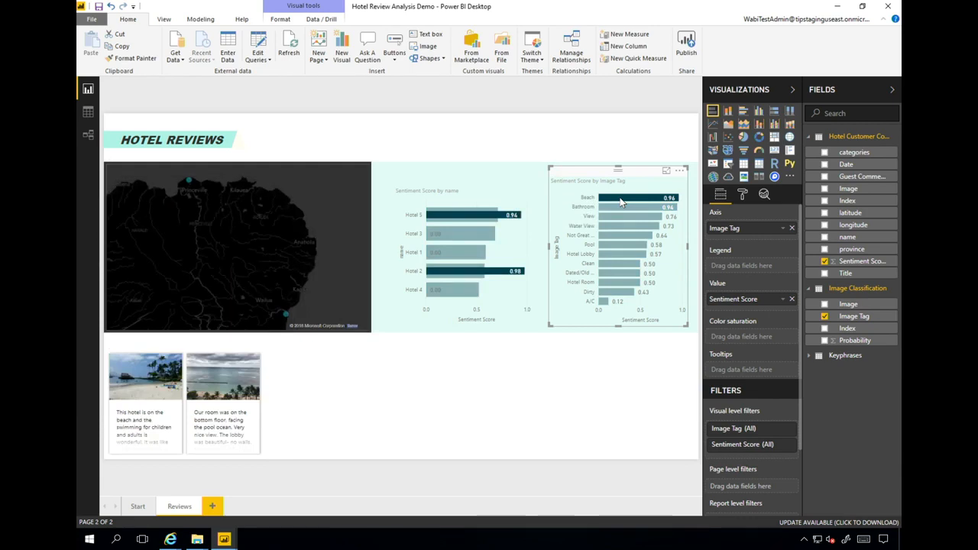
click(603, 302)
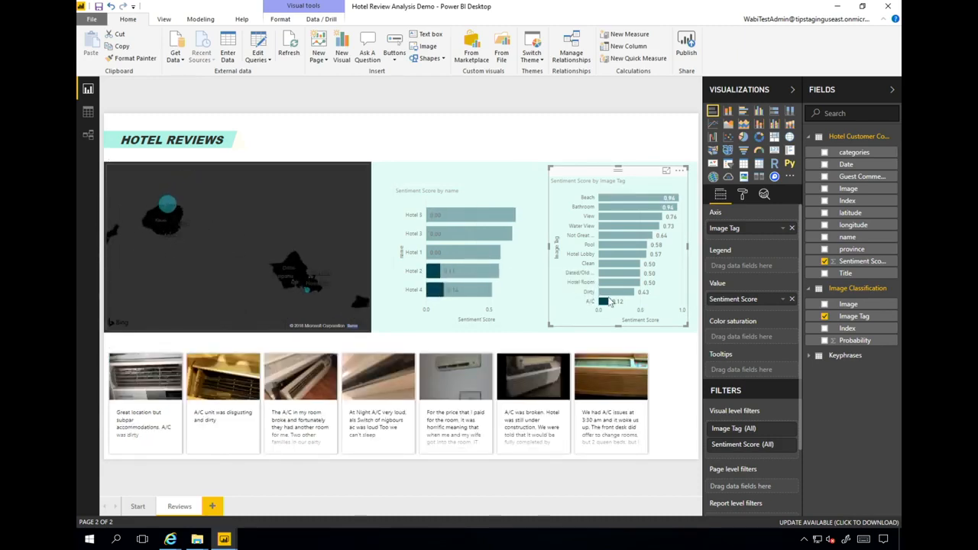
mouse_move(604, 304)
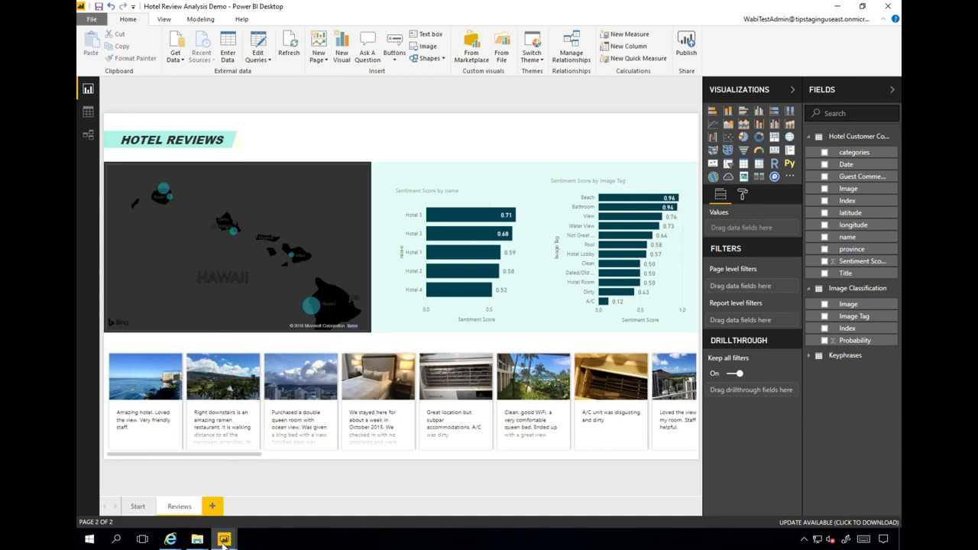
- Switch to the Hawaii Tourism Analysis report, explain the decrease in US West visits at 9/1/2016, inspect the Pleasure/Vacation contribution and close the analysis
mouse_move(224, 541)
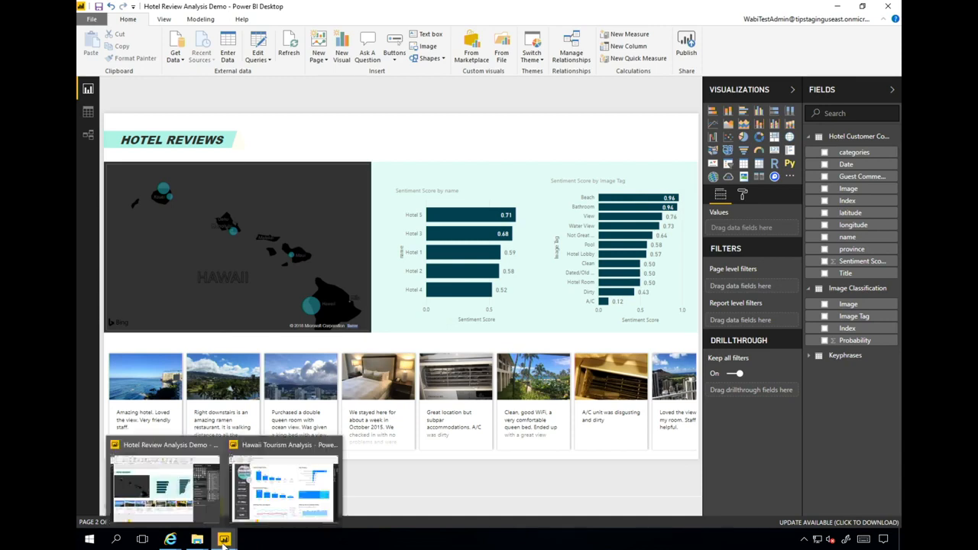
click(273, 497)
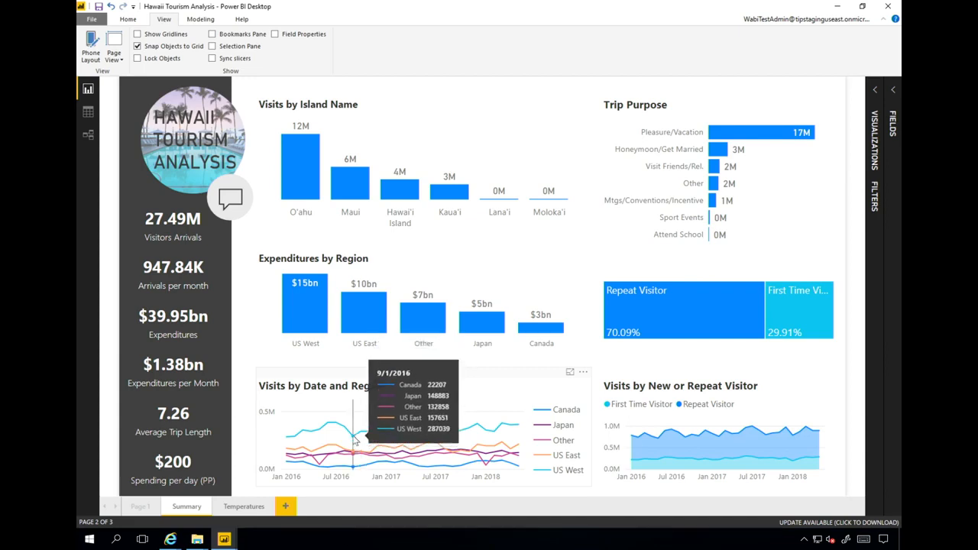
click(354, 440)
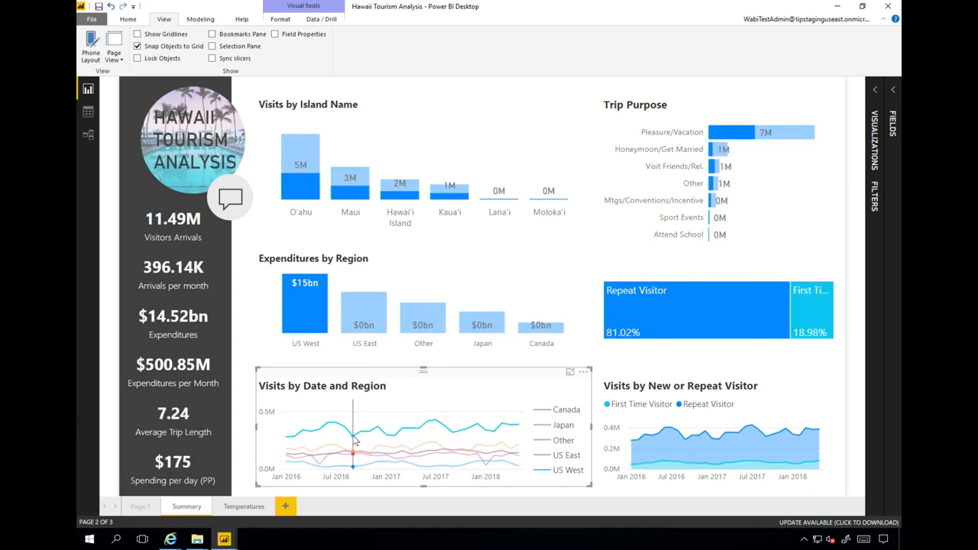
right_click(354, 440)
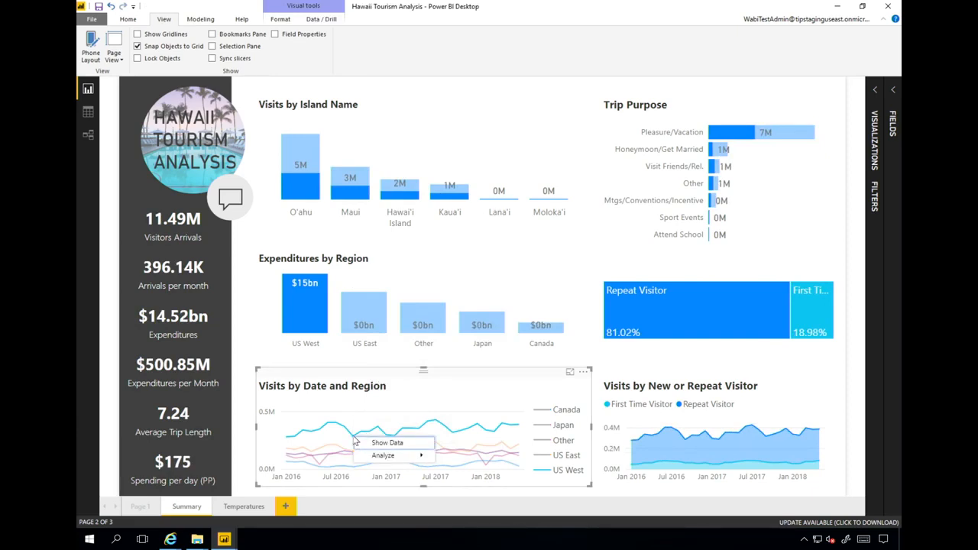
mouse_move(393, 459)
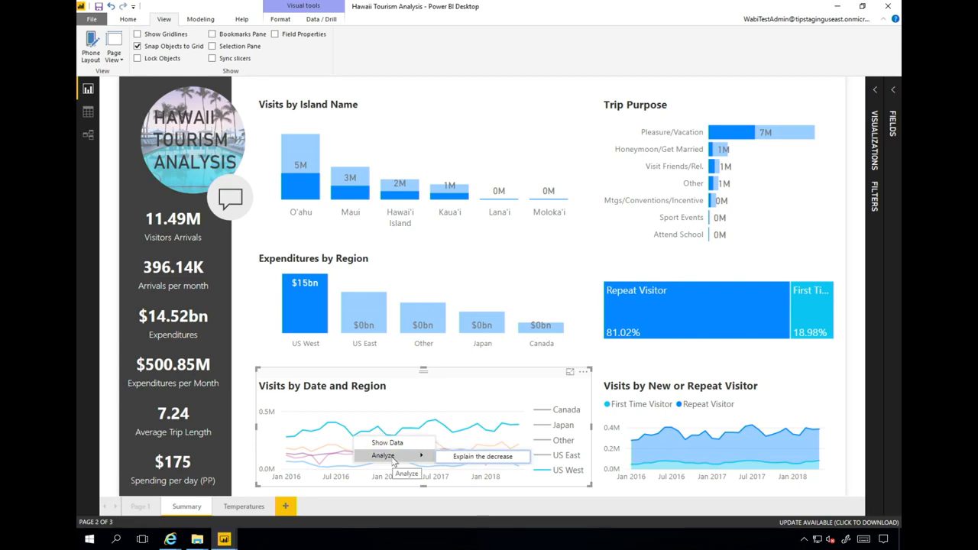
click(480, 457)
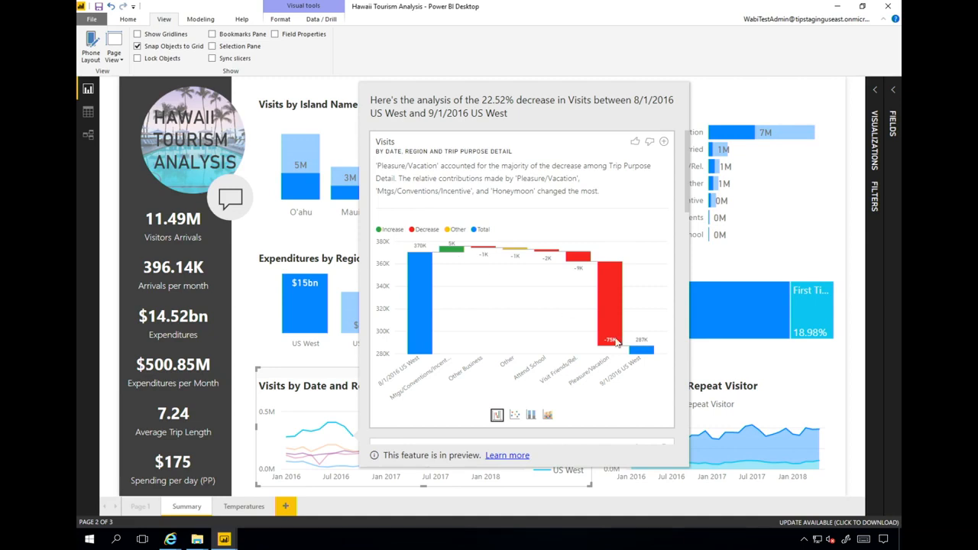
mouse_move(618, 315)
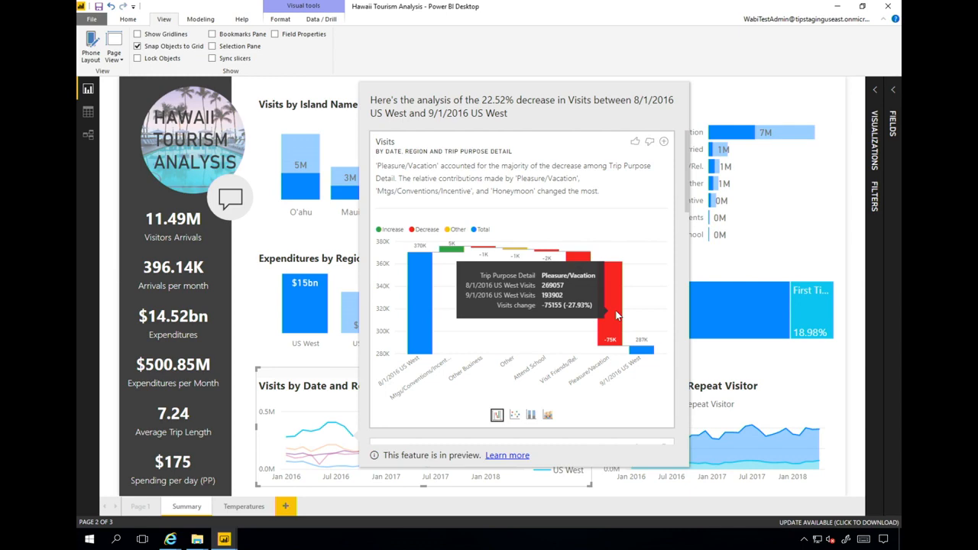
key(Escape)
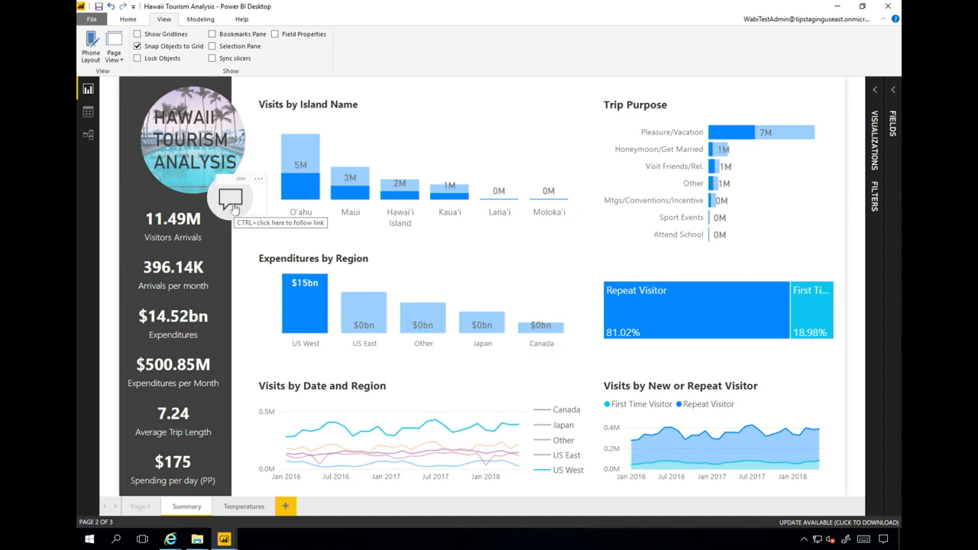
- Open the Q&A explorer, view the suggested spending per day by island and date question, and replace it with "spending per trip ( PP ) by island"
ctrl+click(232, 202)
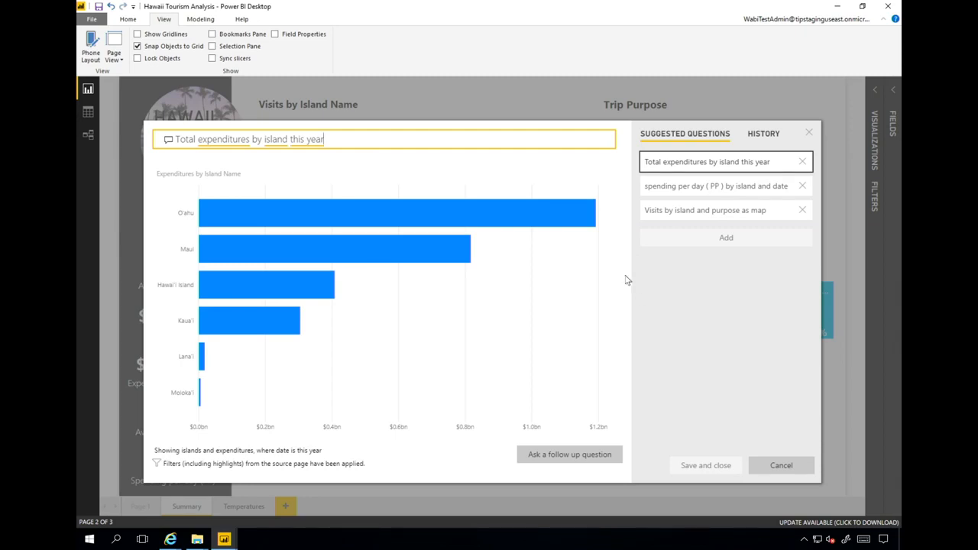
click(695, 187)
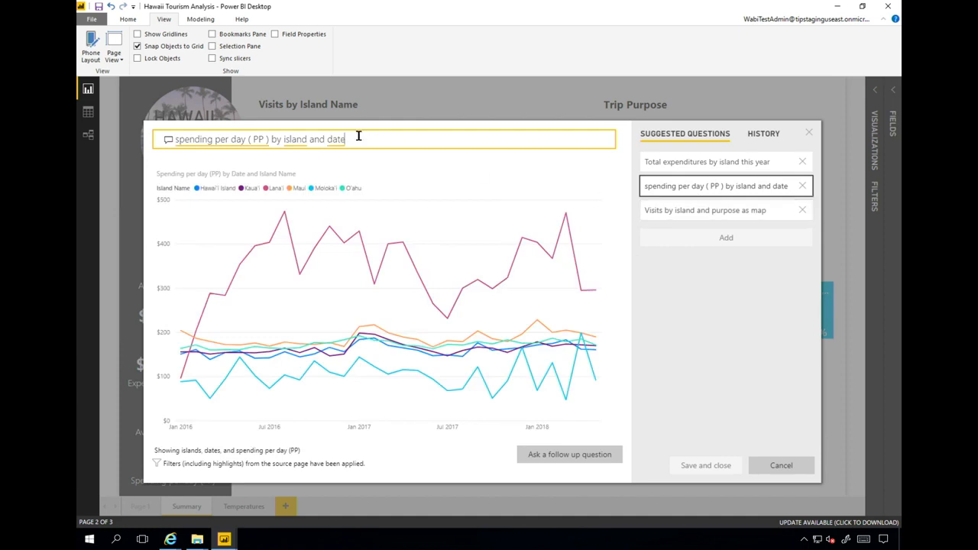
drag(356, 141, 168, 139)
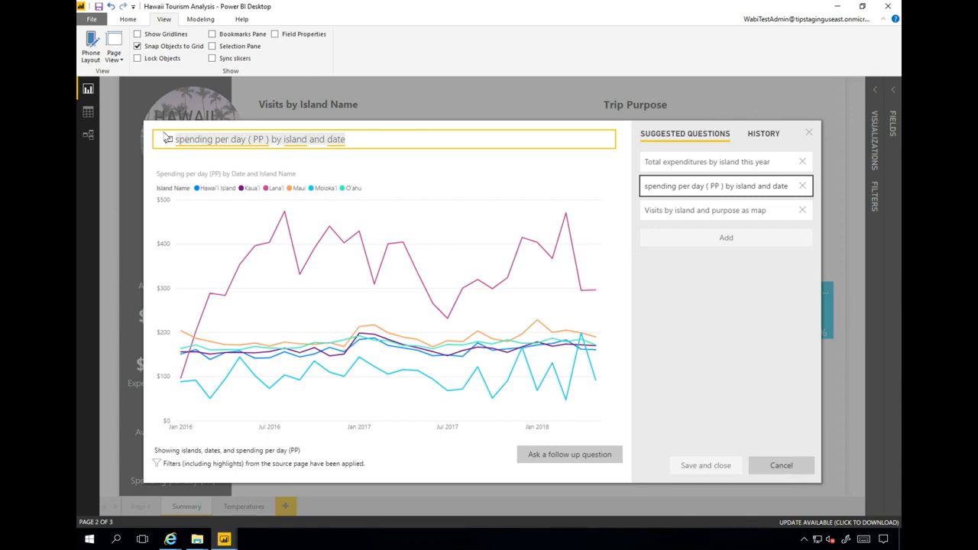
text(spendin)
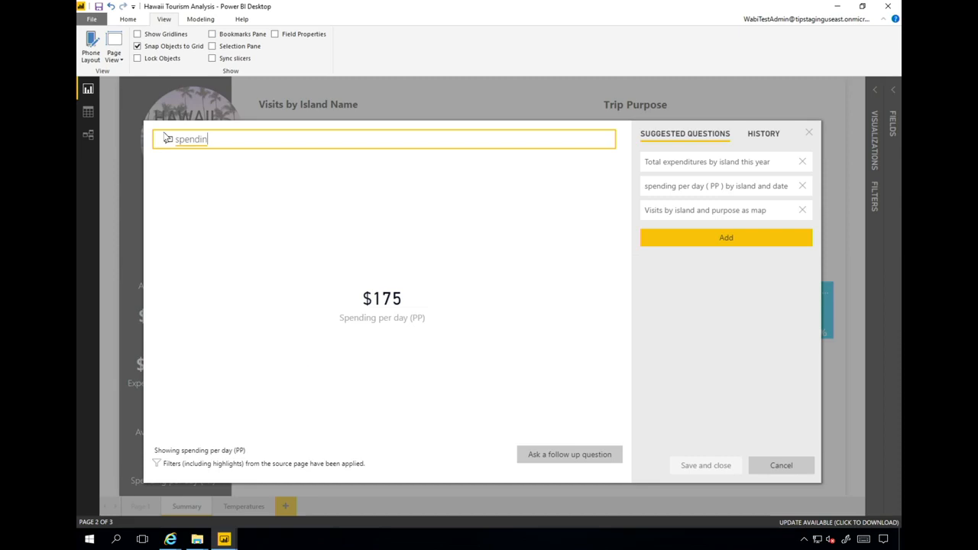
text(g p)
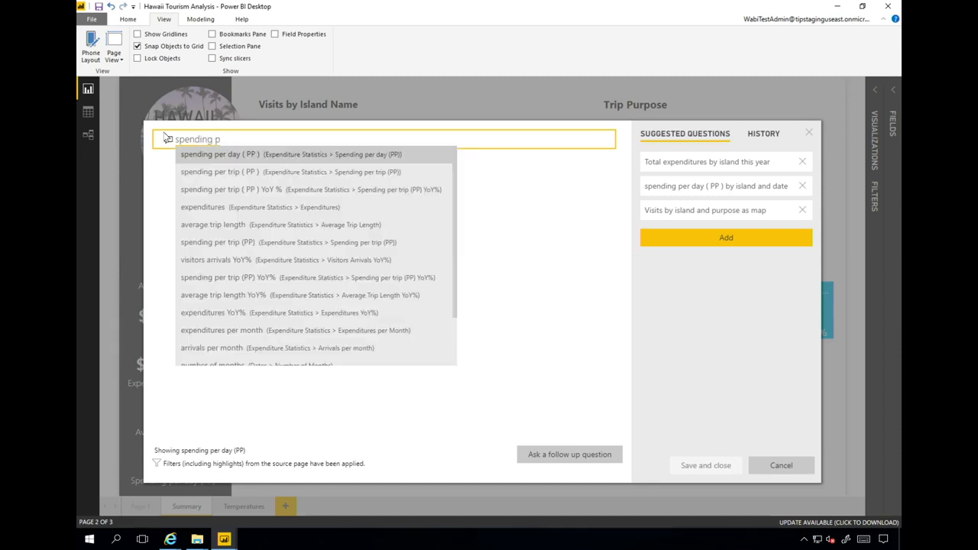
key(Down)
key(Return)
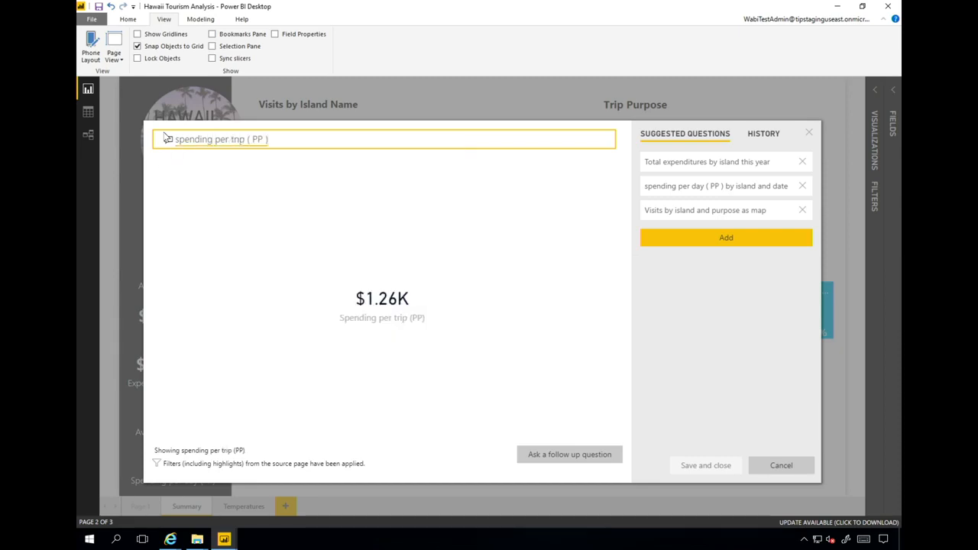
text(by island)
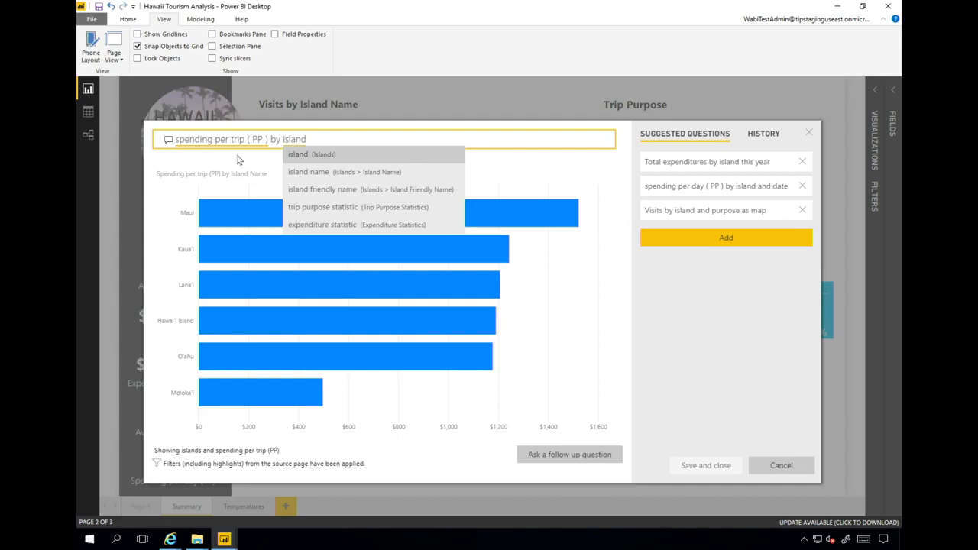
click(354, 159)
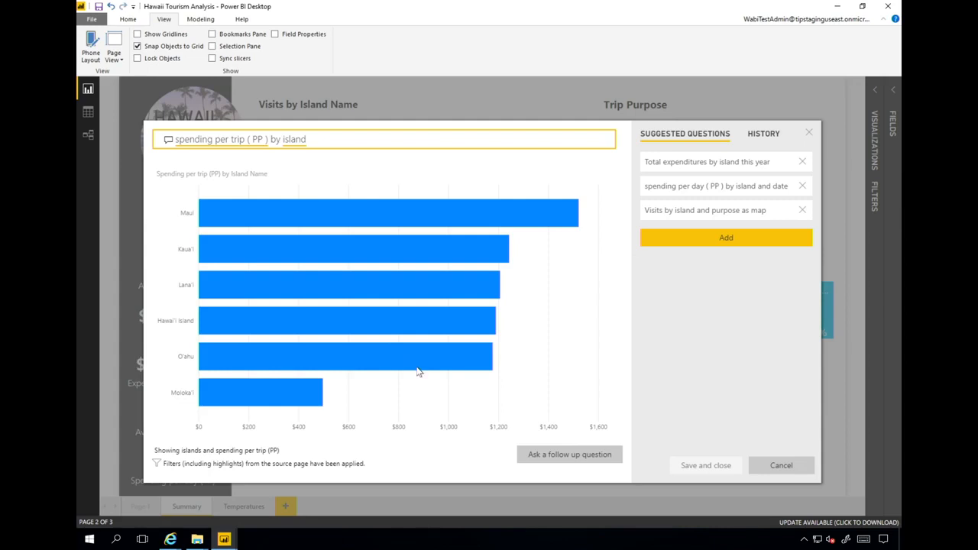
- Ask the suggested follow-up question "What affects this distribution?", review the influence insight and close the Q&A explorer
click(562, 456)
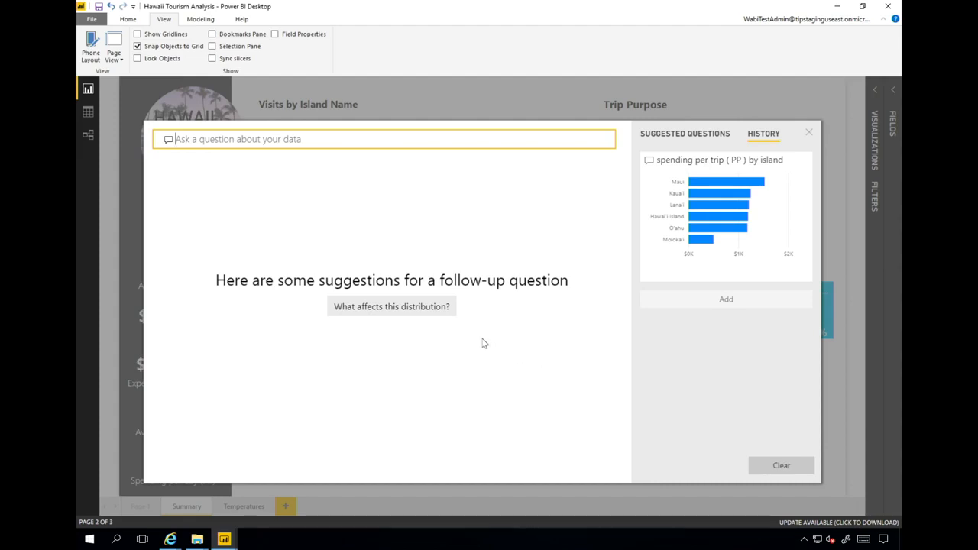
click(405, 319)
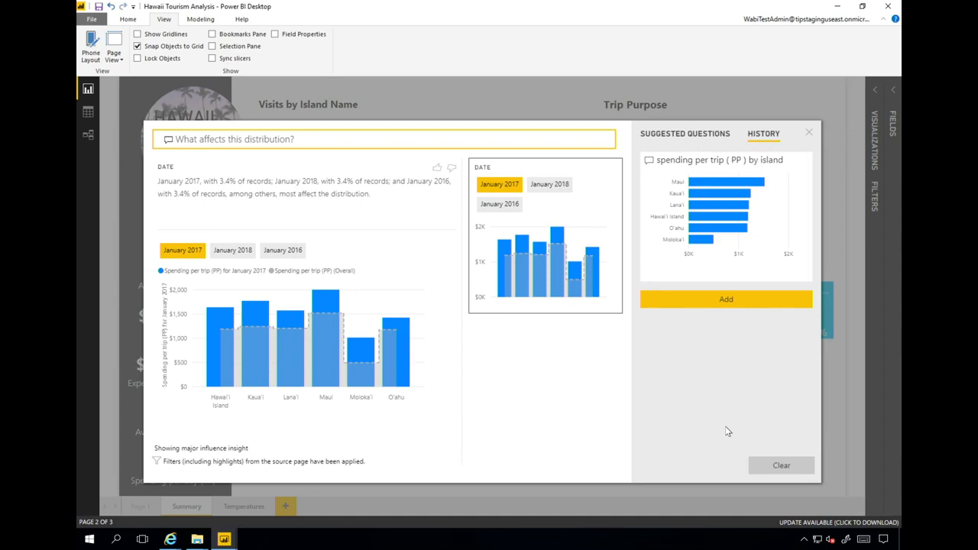
click(809, 134)
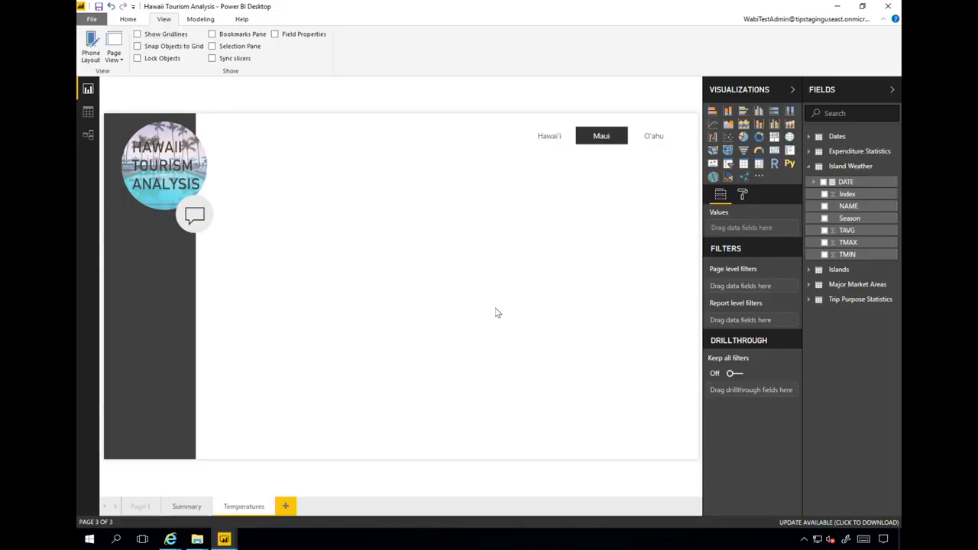
- Add a Python visual to the Temperatures page, enlarge it and position it below the island slicer
click(789, 164)
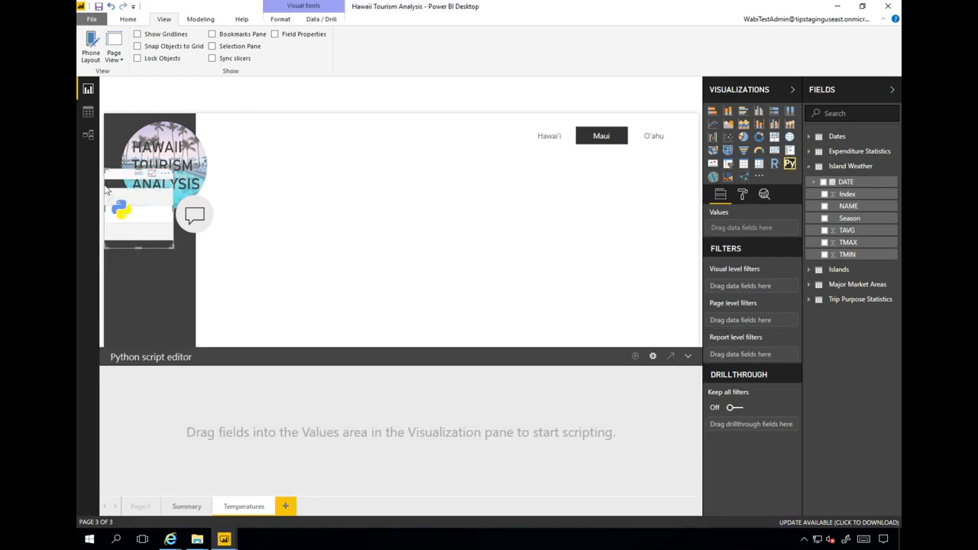
drag(195, 177, 335, 125)
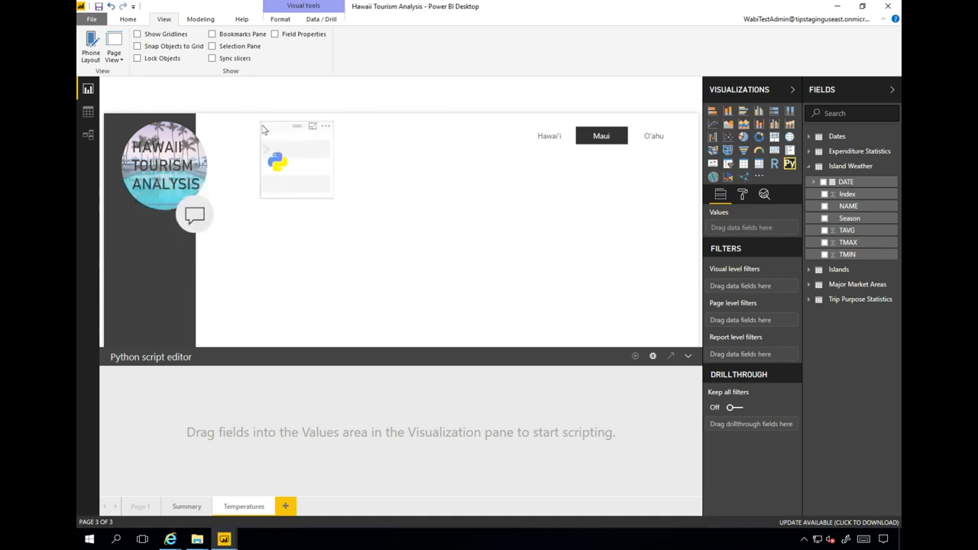
drag(319, 192, 604, 331)
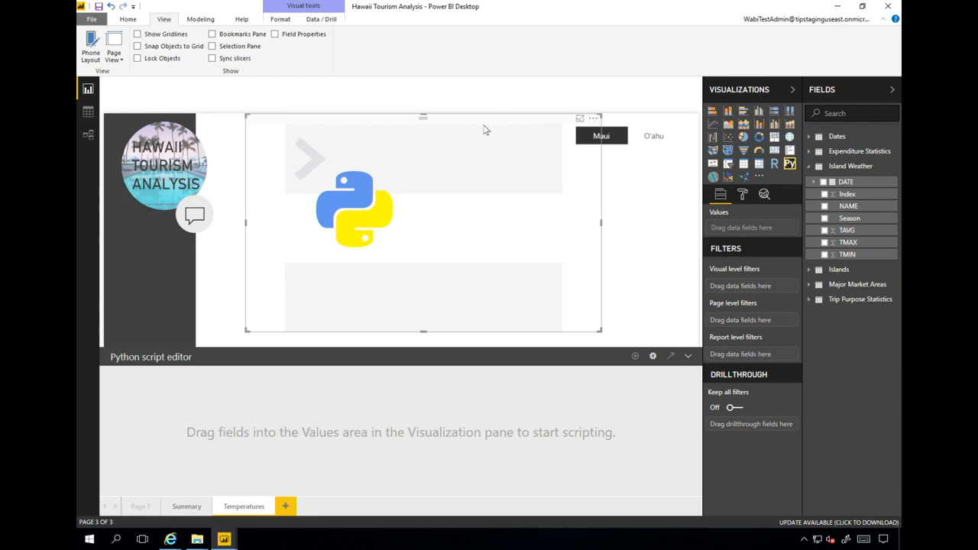
drag(484, 125, 493, 156)
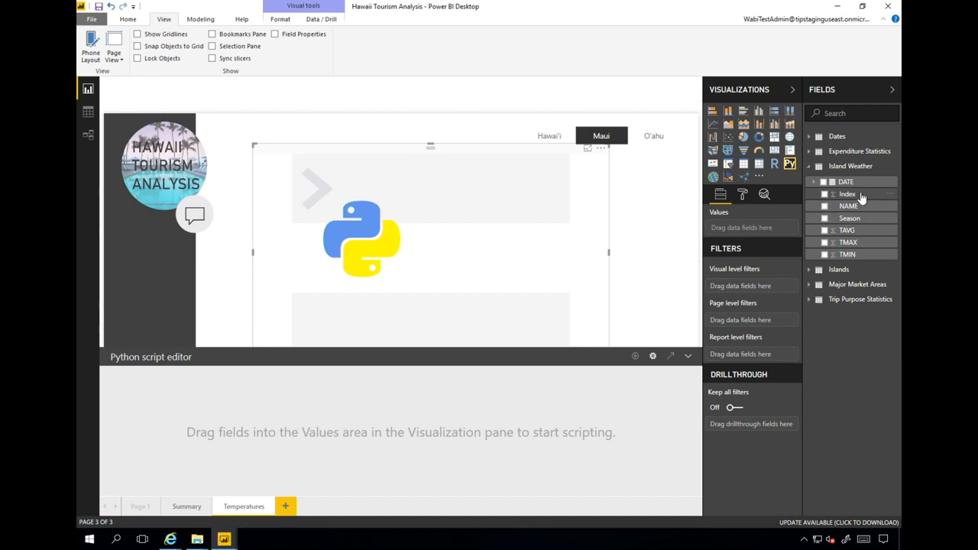
- Add the Index, Season and TAVG fields from Island Weather to the Python visual's values
drag(857, 198, 761, 233)
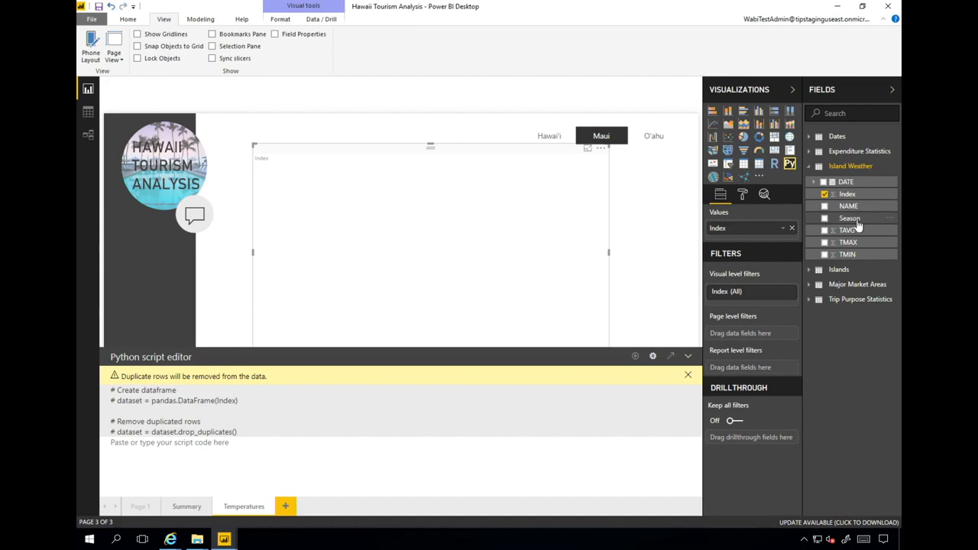
drag(856, 219, 755, 239)
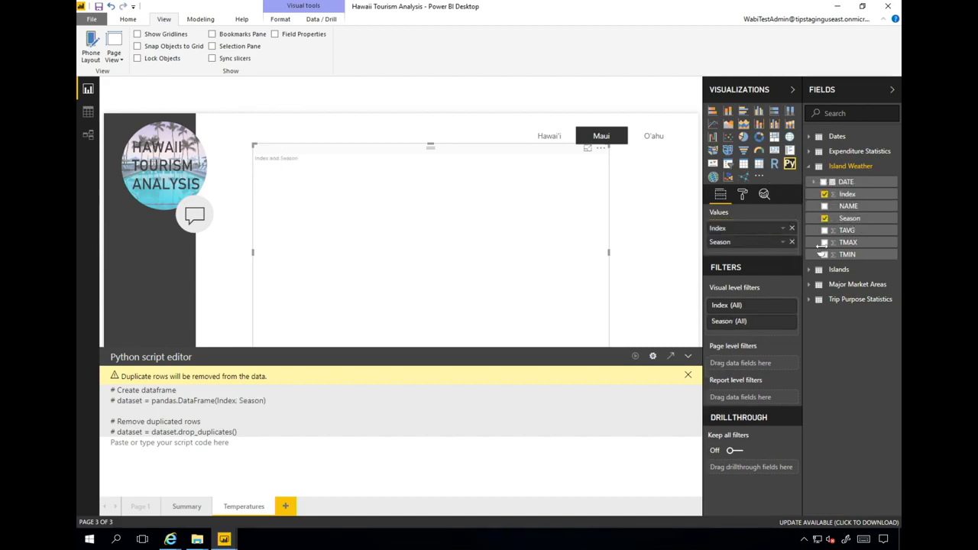
drag(846, 237, 751, 255)
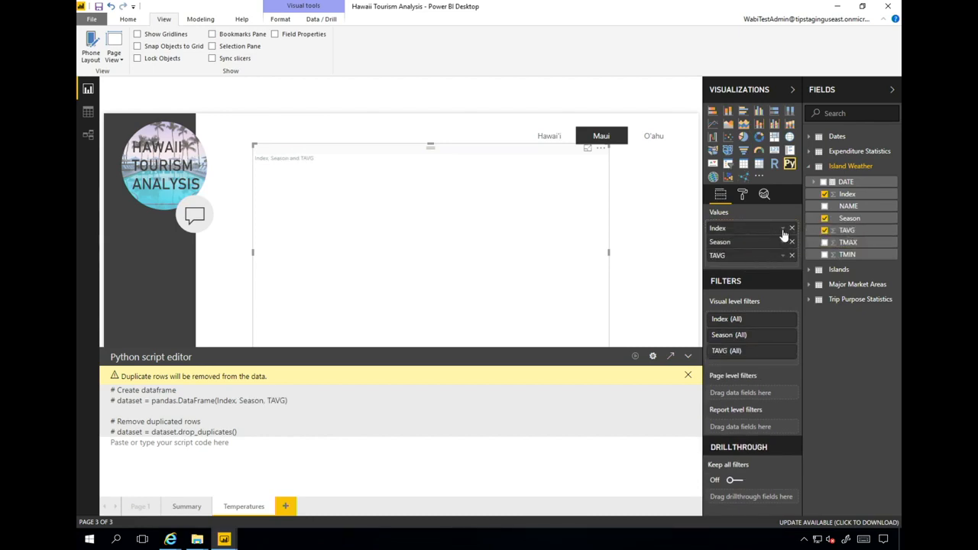
- Set the Python visual's Index and TAVG values to Don't summarize
click(783, 230)
click(787, 260)
click(784, 248)
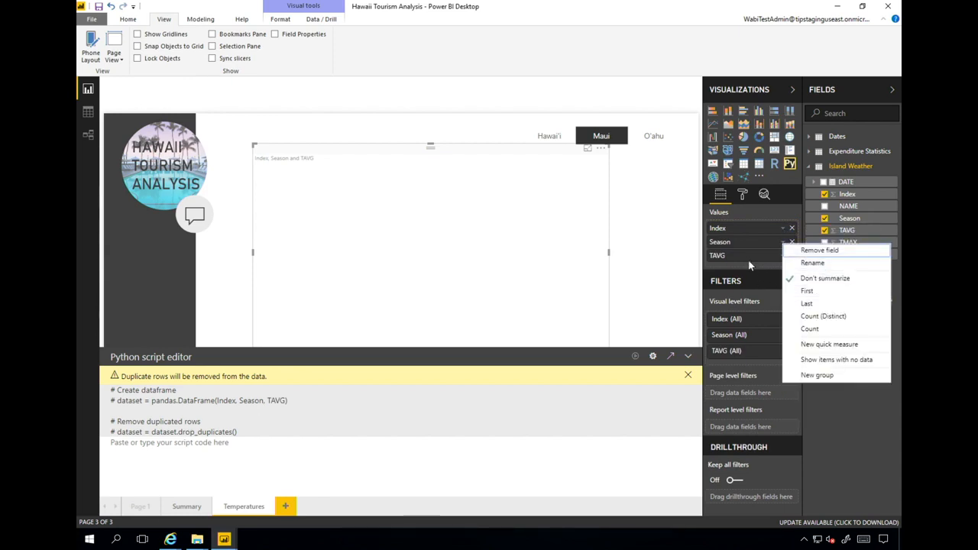
click(781, 266)
click(783, 256)
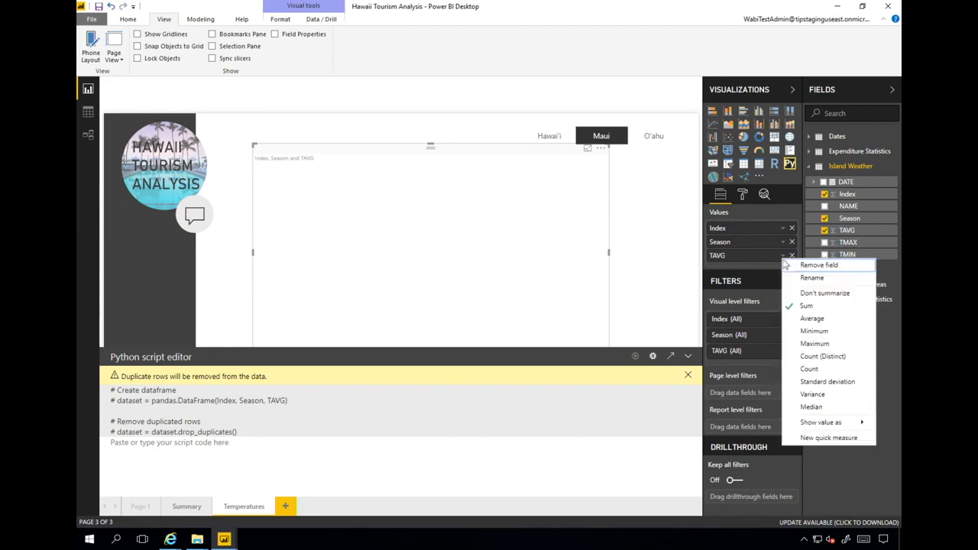
click(797, 294)
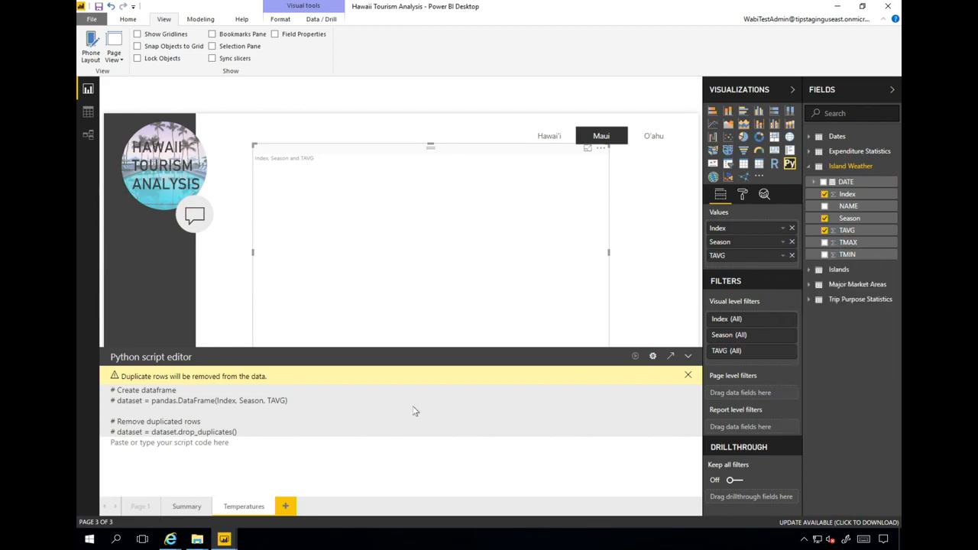
- Enter and run a seaborn script plotting a swarmplot of TAVG by Season with white style, hls palette and linewidth 0, and deselect the visual
click(262, 456)
text(import seaborn as sns import matplotlib.pyplot as plt sns.set_style("white") sns.swarmplot(x="Season", y="TAVG", data=dataset,  palette="hls", linewidth=0) sns.despine(left=True, bottom=True) plt.show())
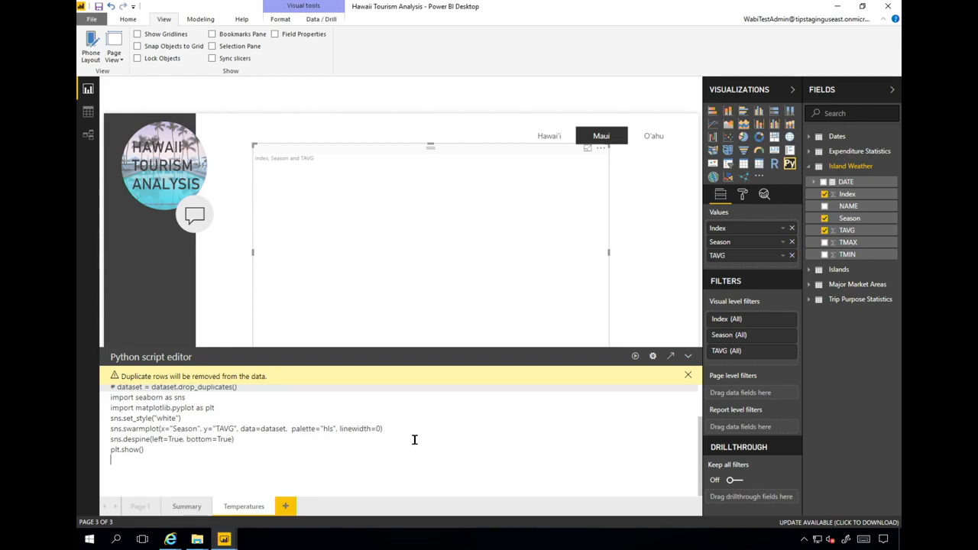
click(636, 357)
click(642, 242)
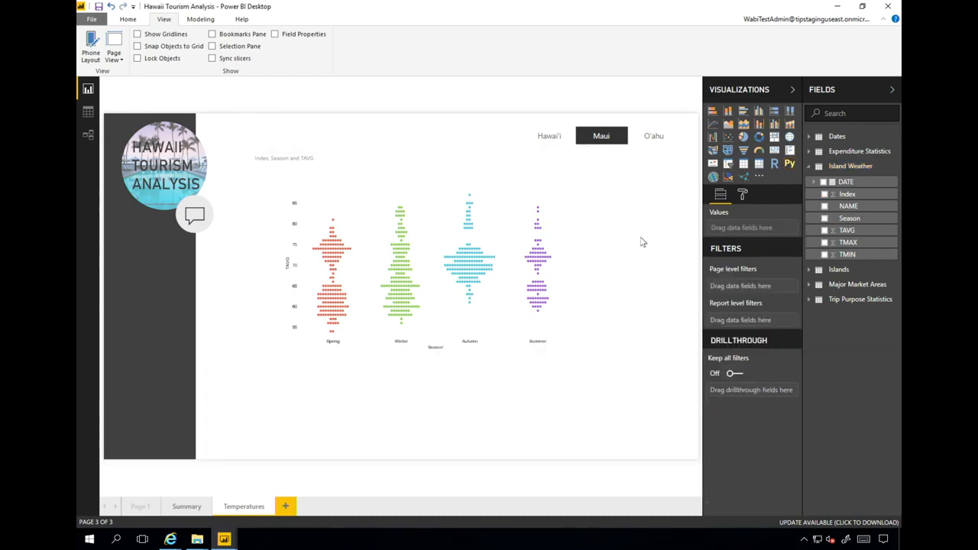
- Filter the Temperatures page to O'ahu with the island slicer
click(659, 142)
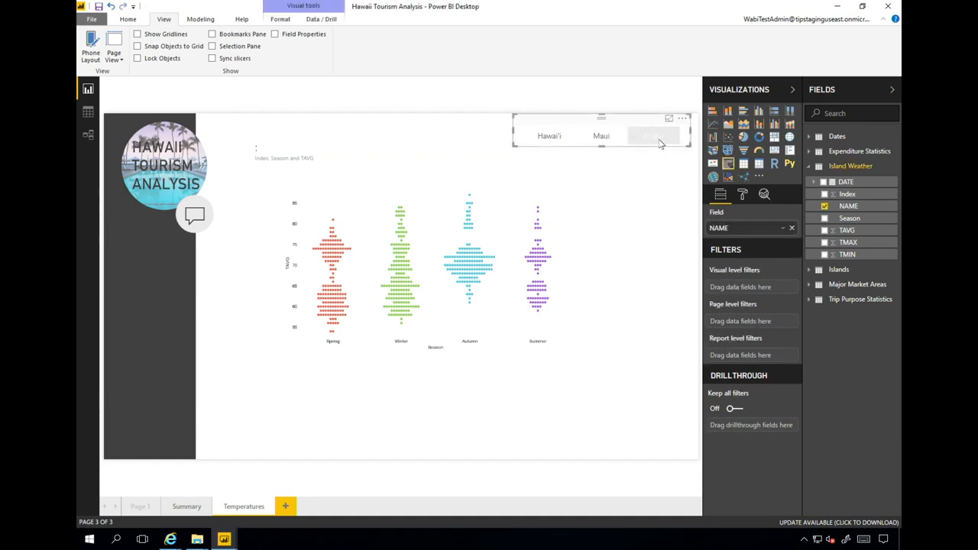